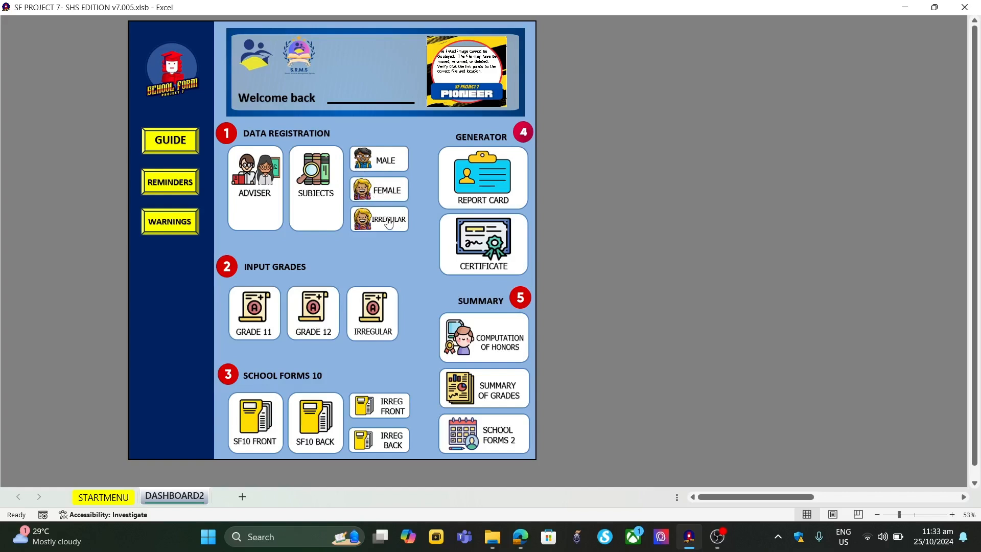
Step: Open the male learner registration sheet, dismiss its video tutorial pop-up, and briefly show and hide the tutorial video
left_click(380, 163)
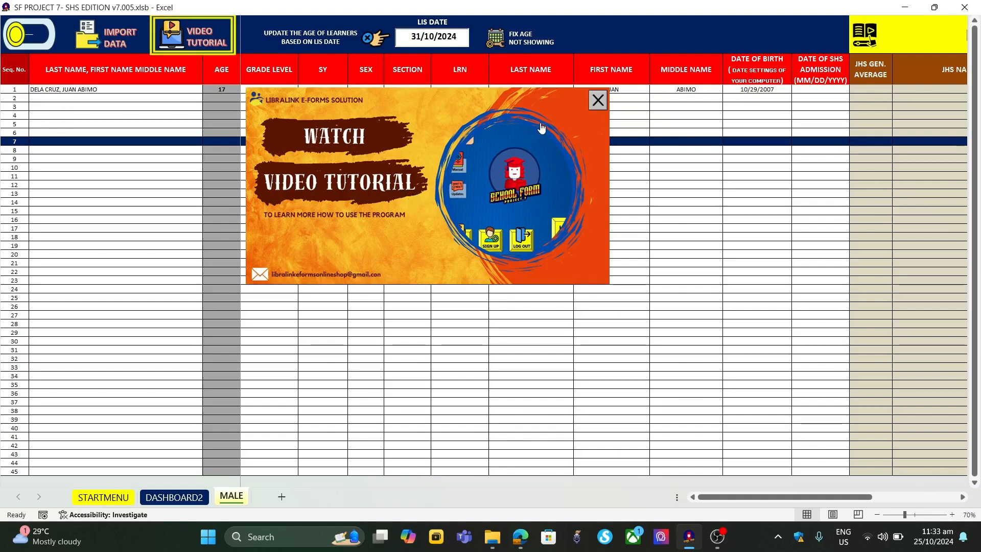
left_click(598, 100)
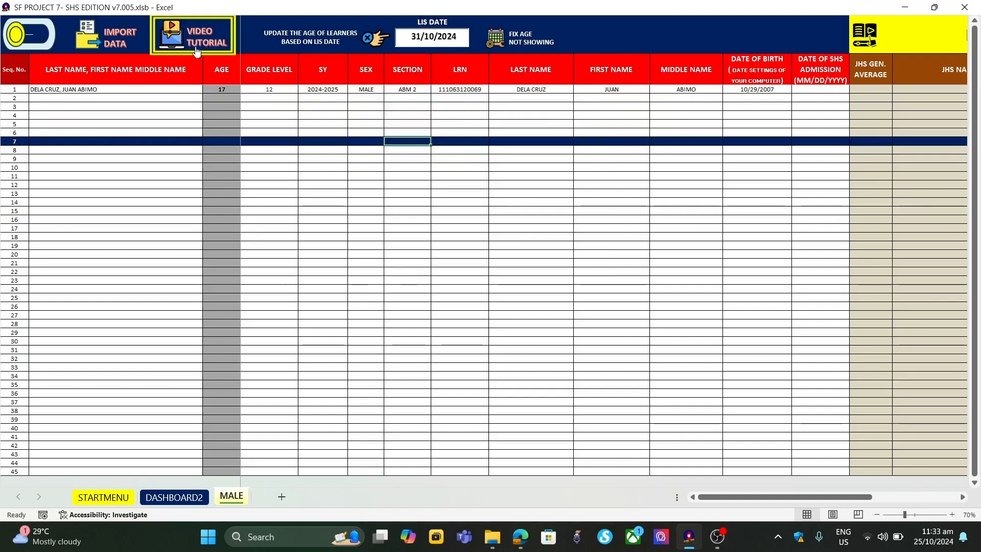
left_click(173, 44)
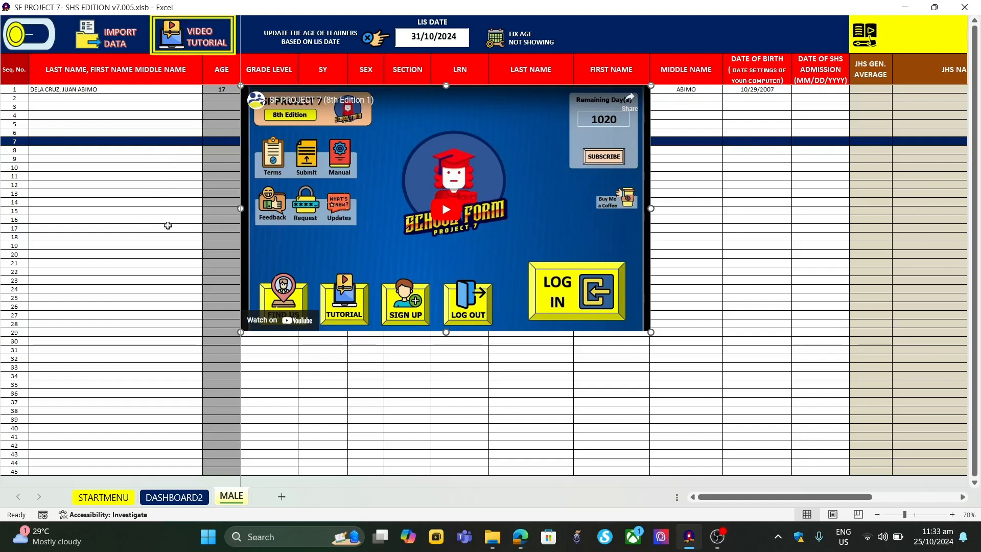
left_click(189, 29)
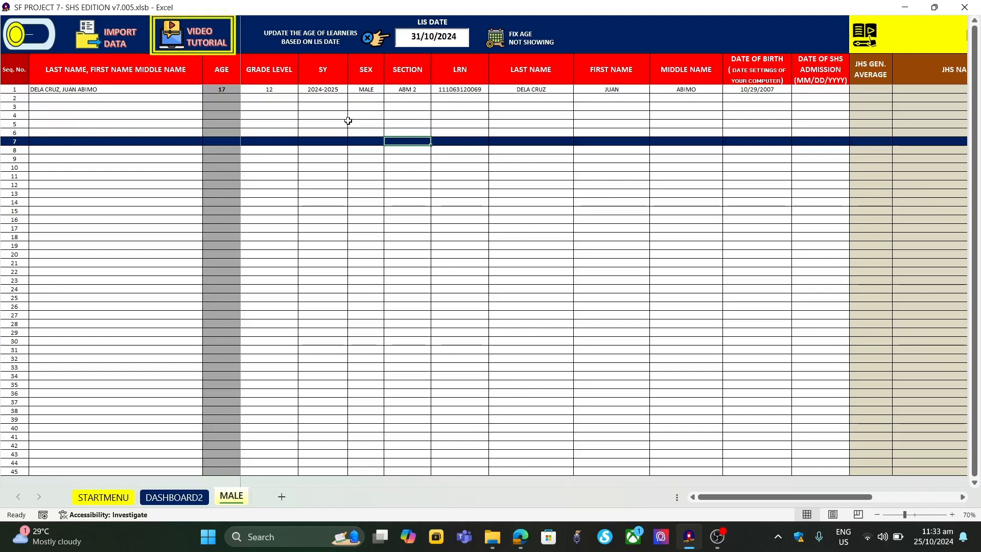
Step: Examine the first learner's row field by field, from full name through grade level, school year, section and LRN to date of birth
left_click(121, 89)
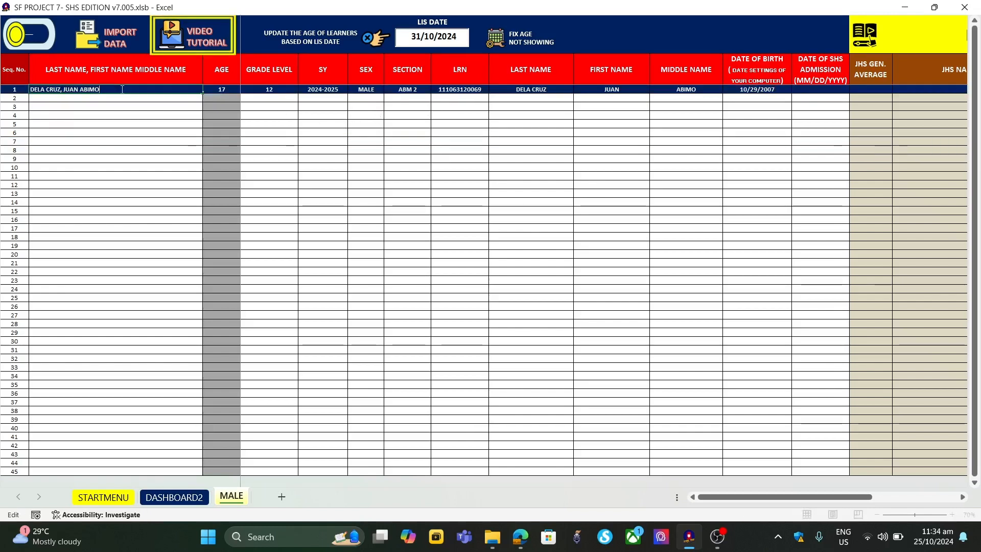
left_click(110, 97)
left_click(108, 117)
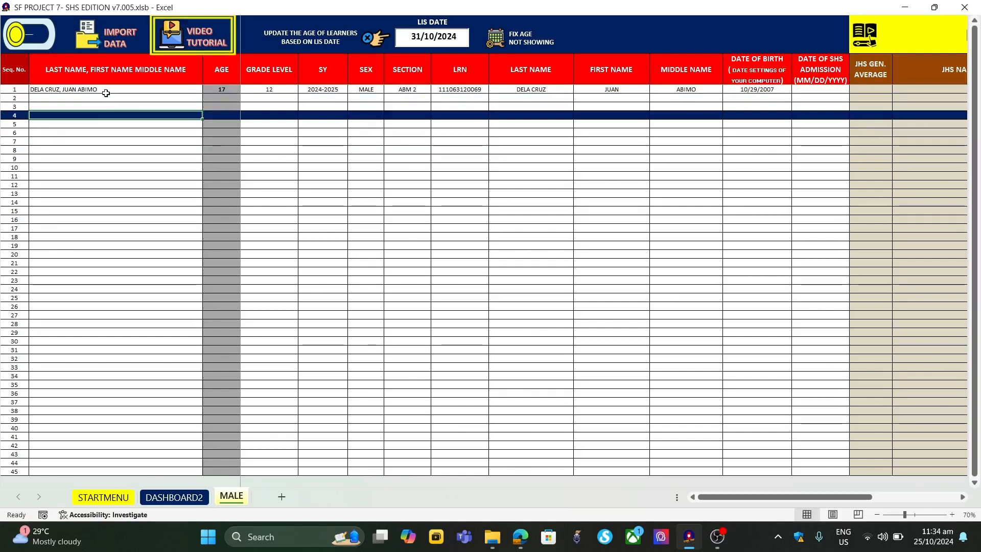
double_click(108, 89)
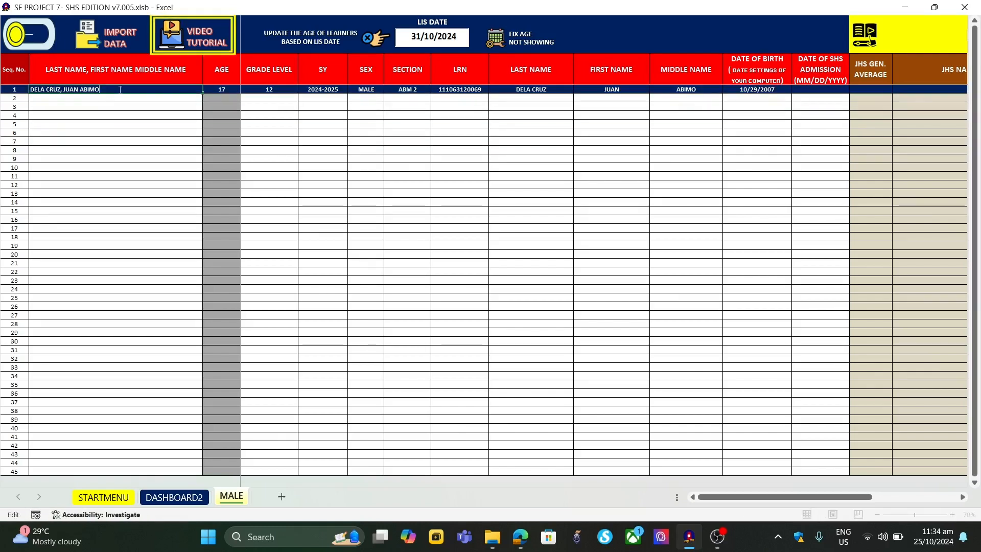
left_click(269, 90)
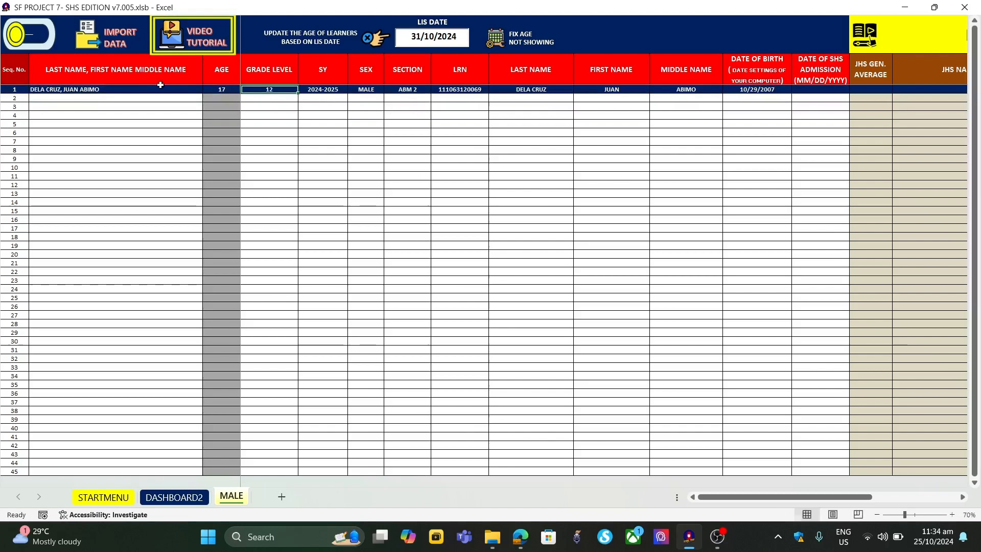
left_click(122, 89)
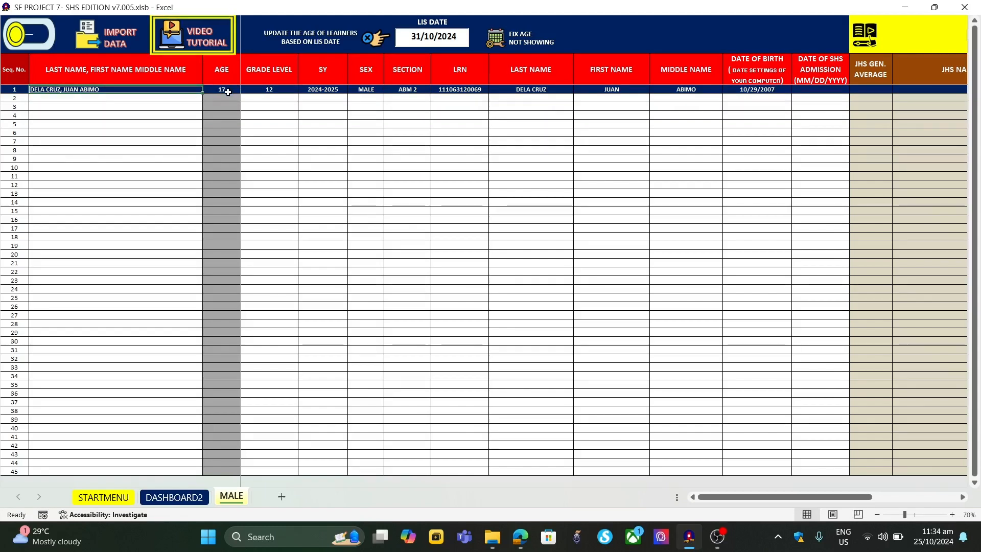
double_click(269, 90)
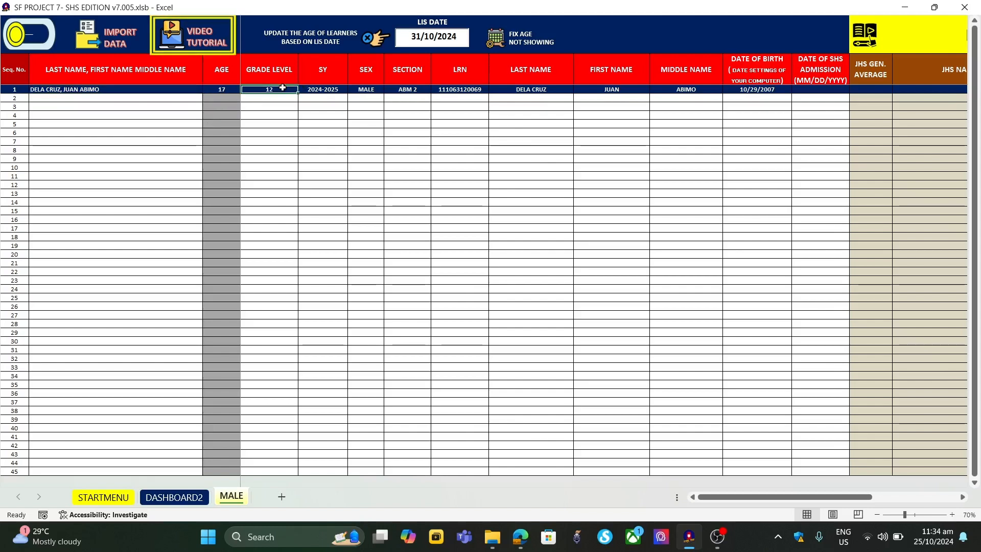
double_click(329, 89)
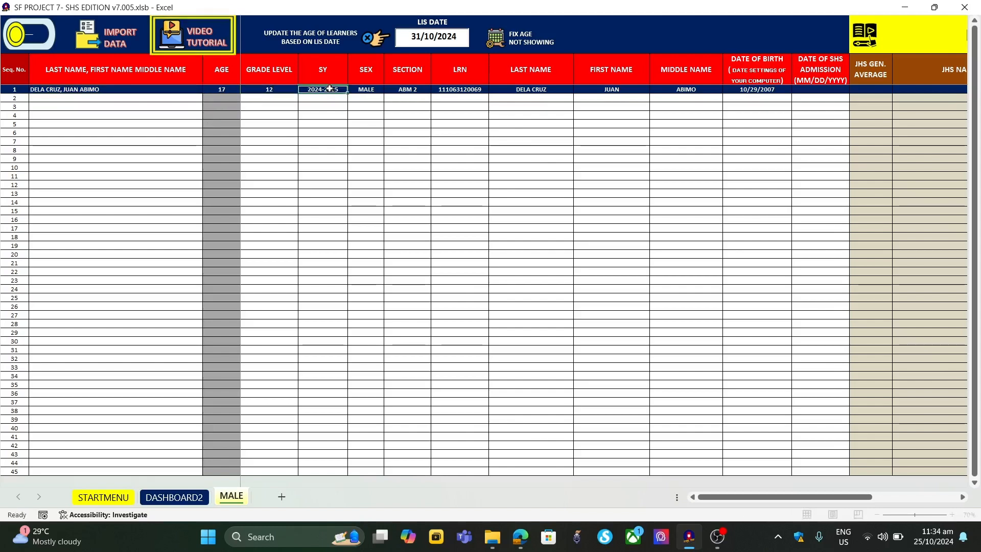
left_click(370, 89)
double_click(415, 89)
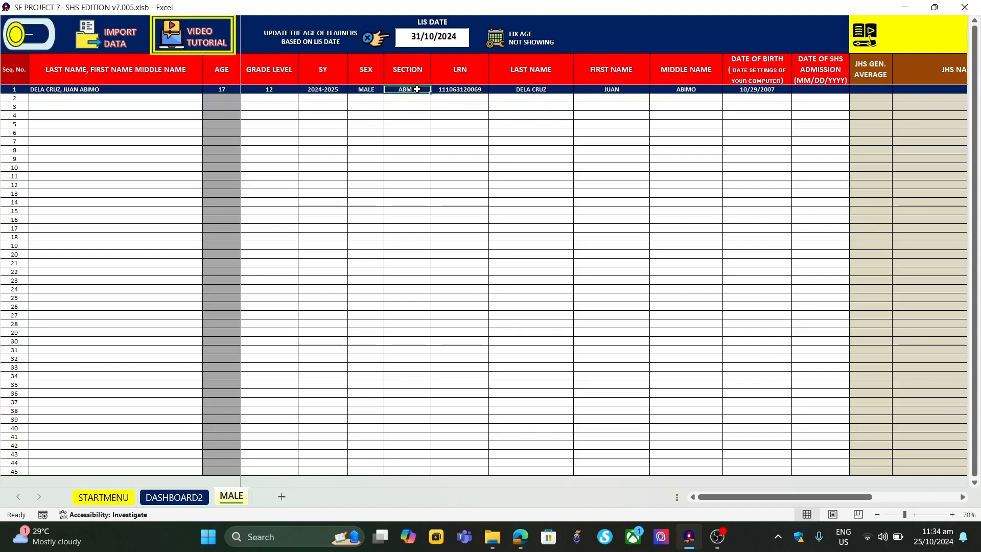
double_click(466, 88)
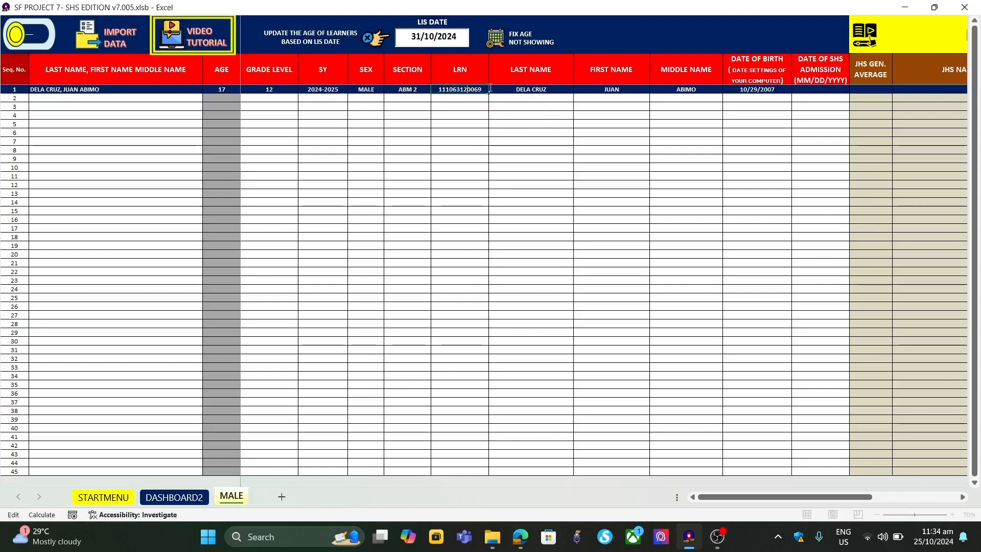
left_click(532, 88)
left_click(608, 88)
left_click(693, 87)
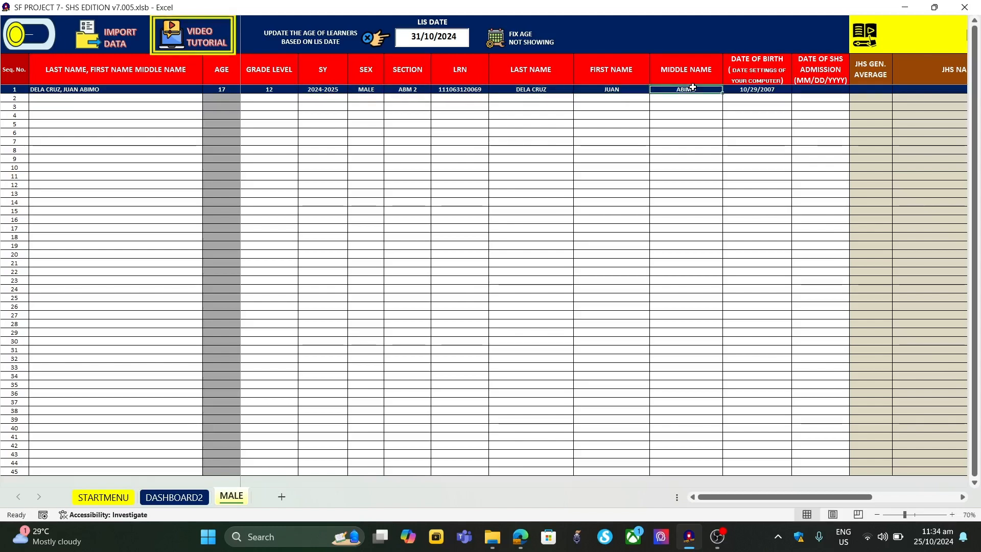
left_click(760, 90)
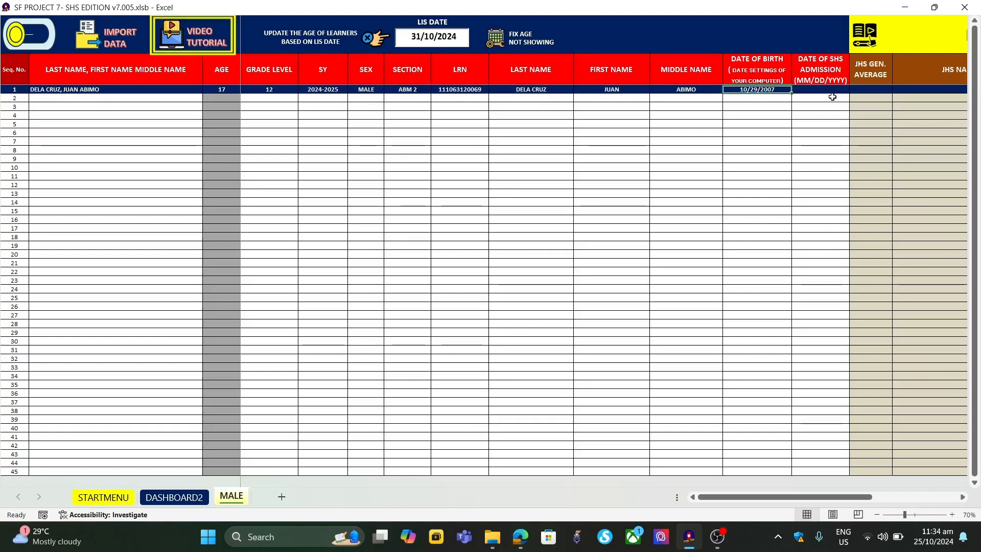
Step: Review the remaining columns for the Grade 11 adviser, including JHS general average, school name and school address
left_click(962, 498)
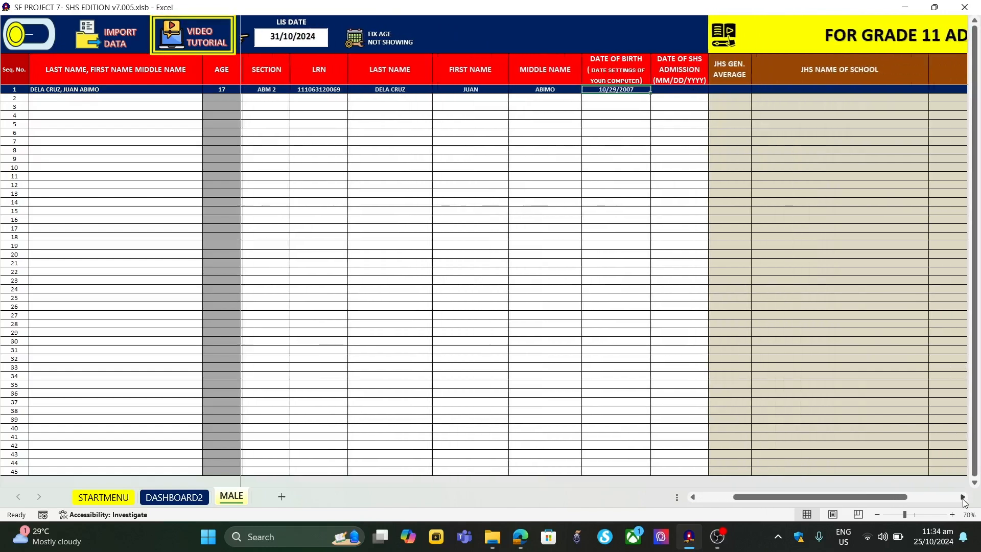
left_click(962, 498)
left_click(962, 497)
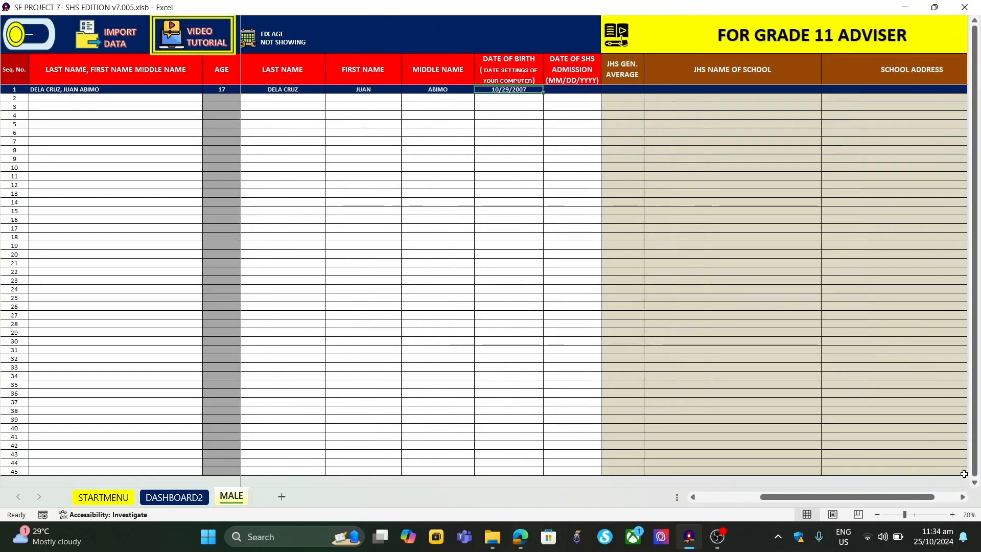
left_click(963, 498)
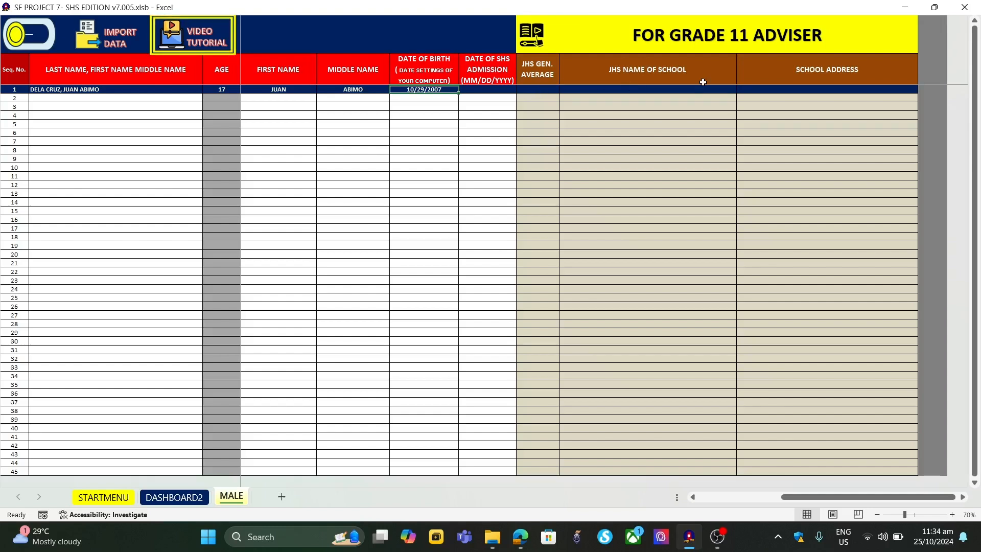
left_click(720, 497)
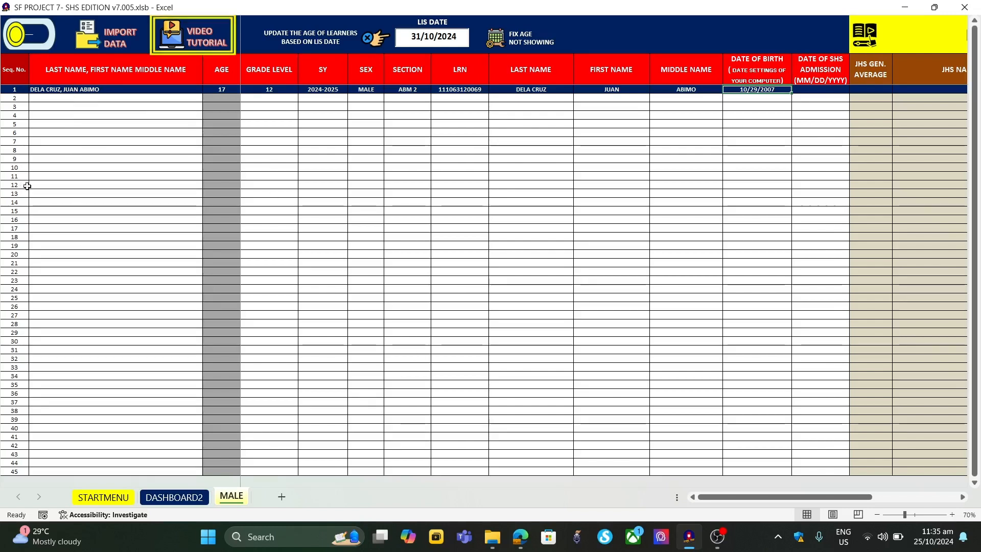
Step: Open IMPORT.xlsx from the LATEST VERSION folder and select the first learner's full name on the MALE sheet
left_click(493, 547)
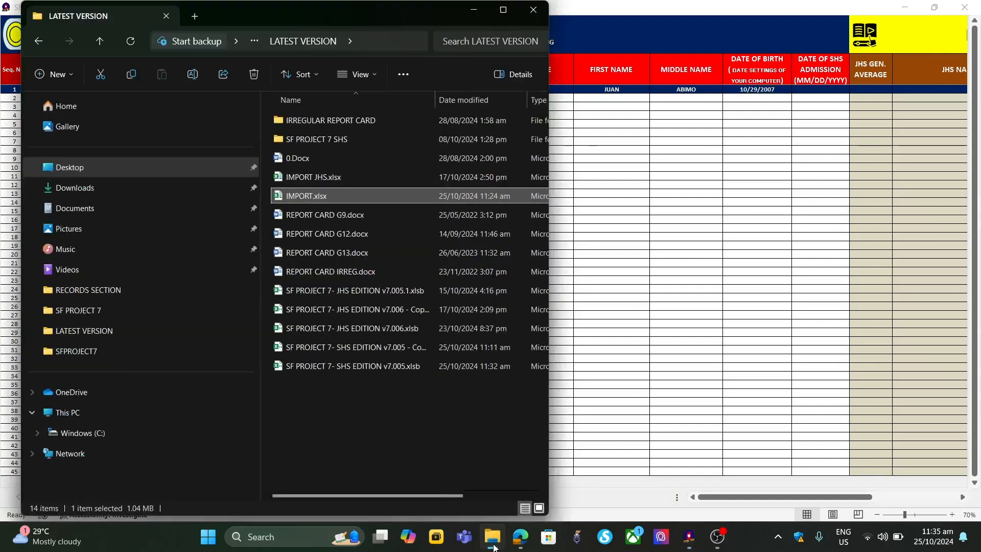
double_click(304, 196)
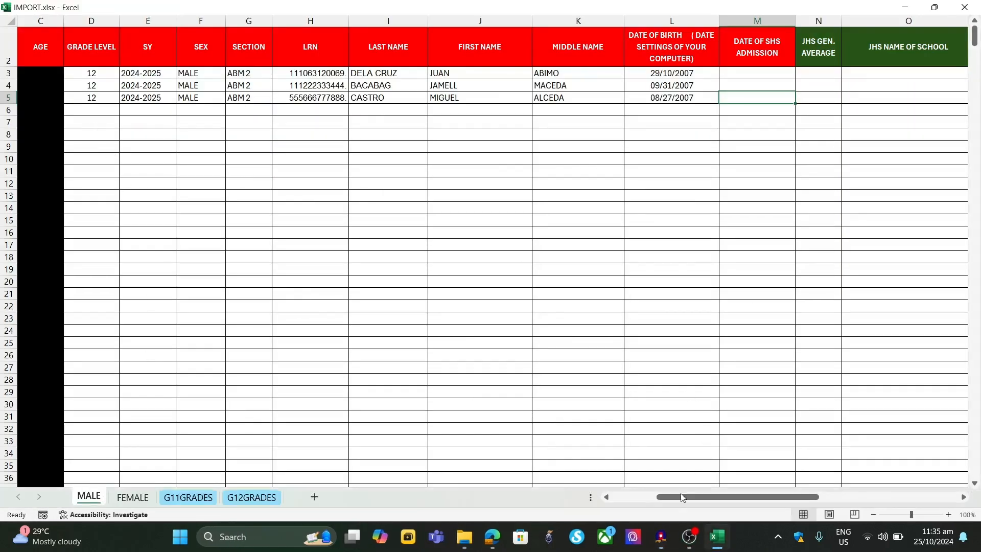
left_click_drag(682, 498, 637, 498)
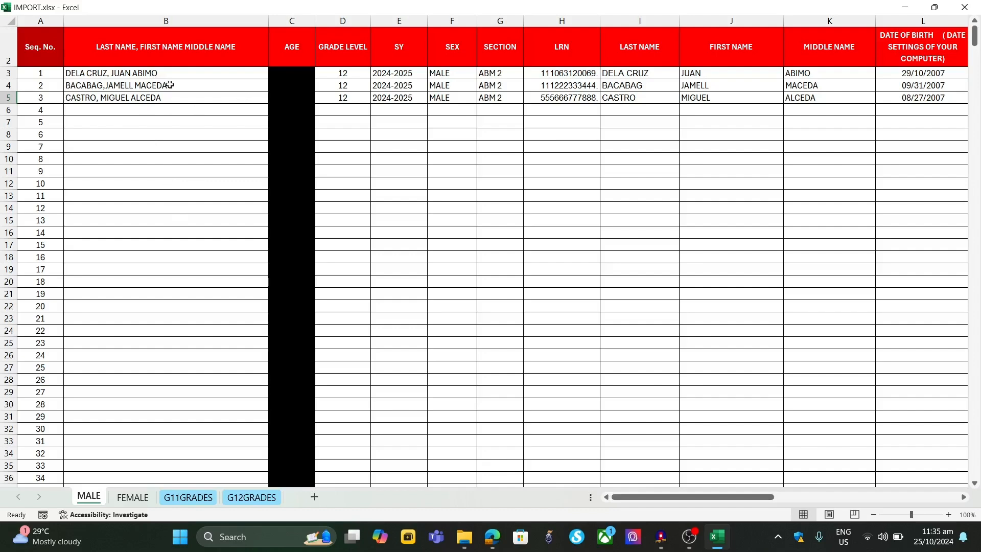
left_click(137, 73)
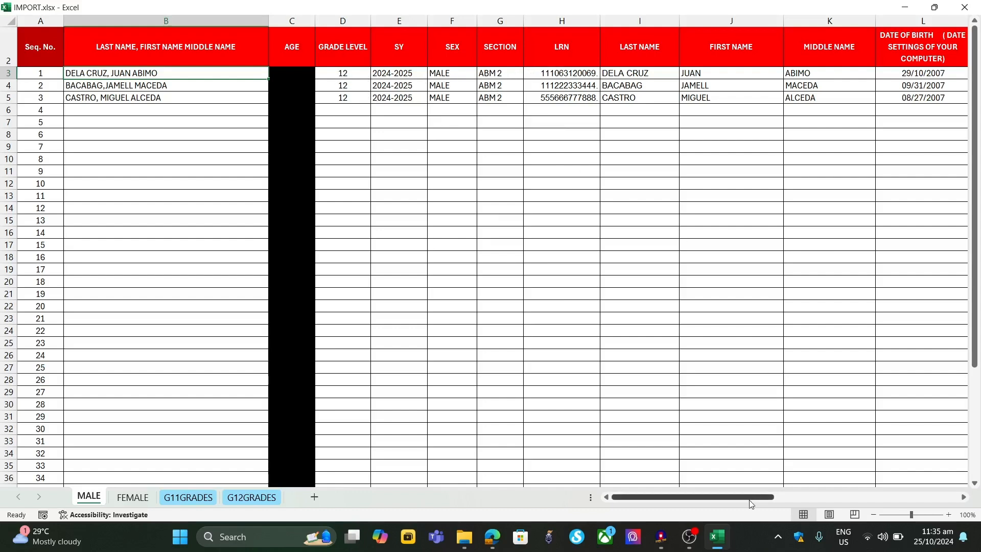
Step: Clear the separate last, first and middle names of the second and third learners in I4:K5
mouse_move(748, 501)
left_mouse_down()
mouse_move(786, 501)
mouse_move(750, 501)
left_mouse_up()
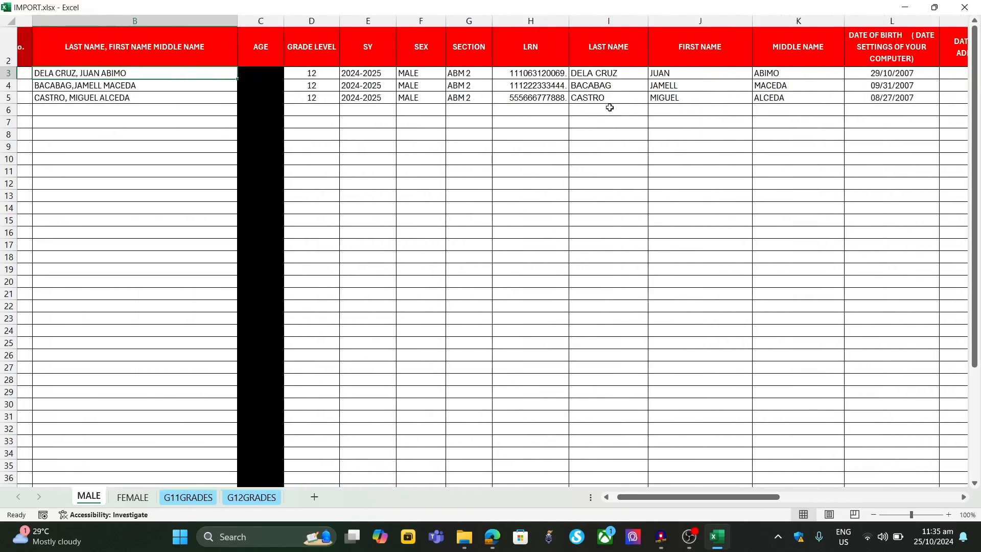
left_click_drag(592, 85, 775, 97)
key("Delete")
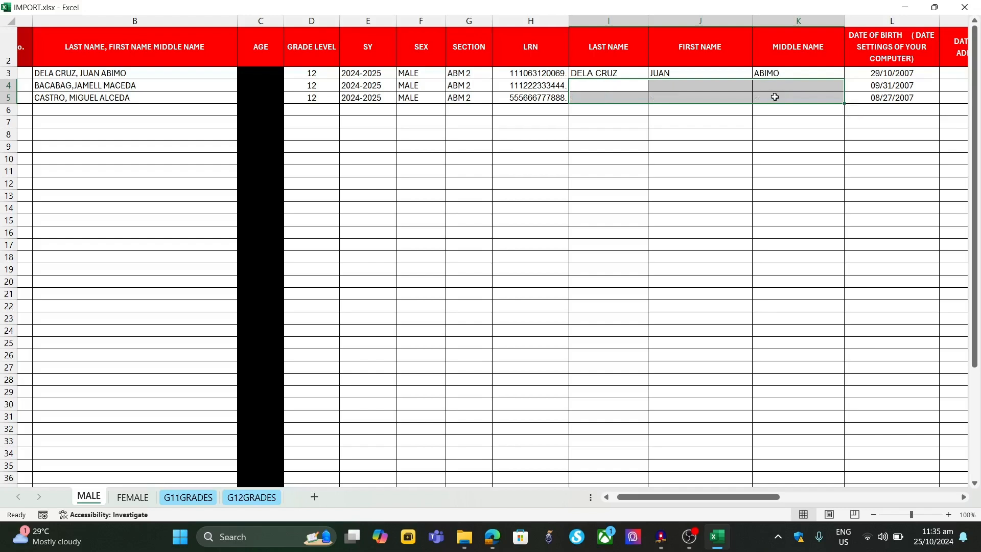
Step: Compare the blank name cells in row 4 with the first learner's separated last, first and middle names in row 3
left_click(597, 85)
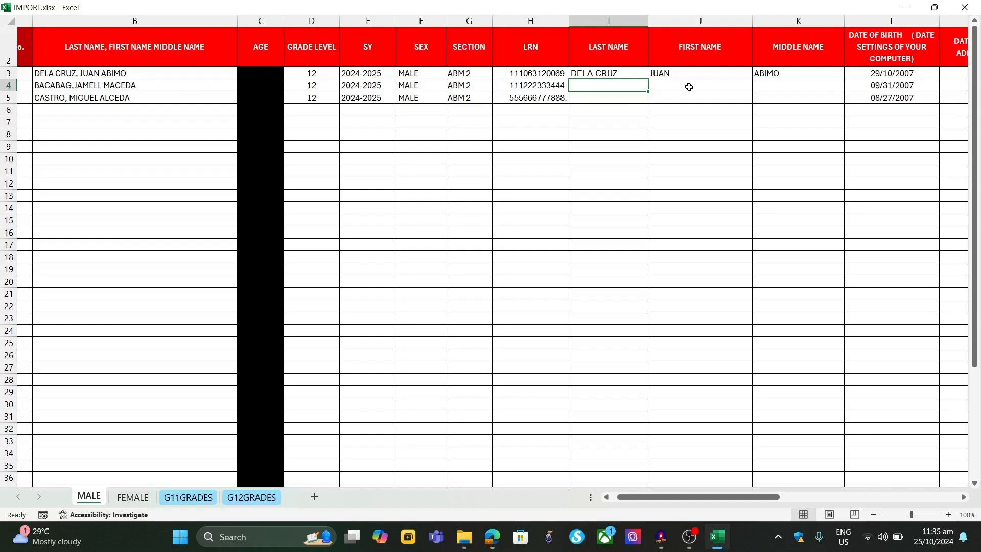
left_click(790, 86)
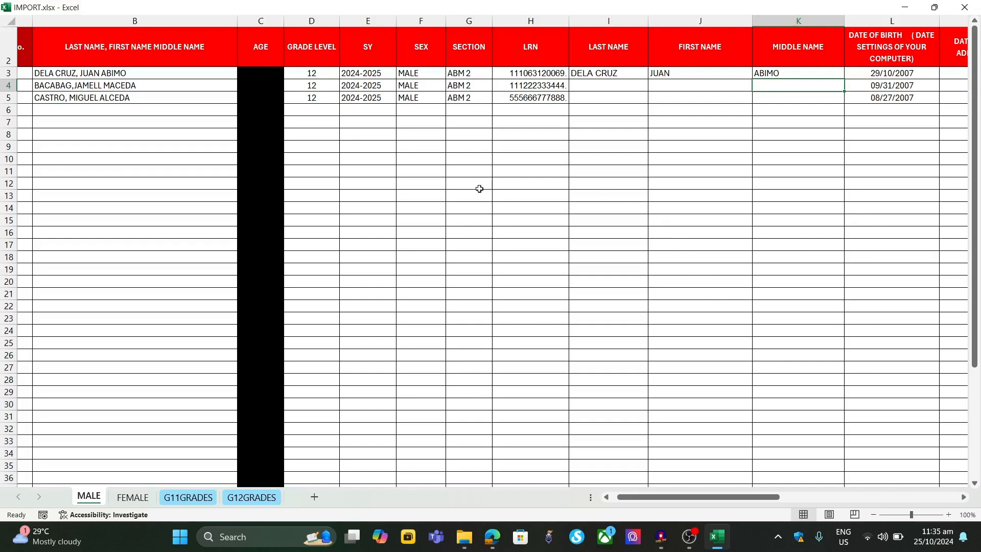
left_click(601, 70)
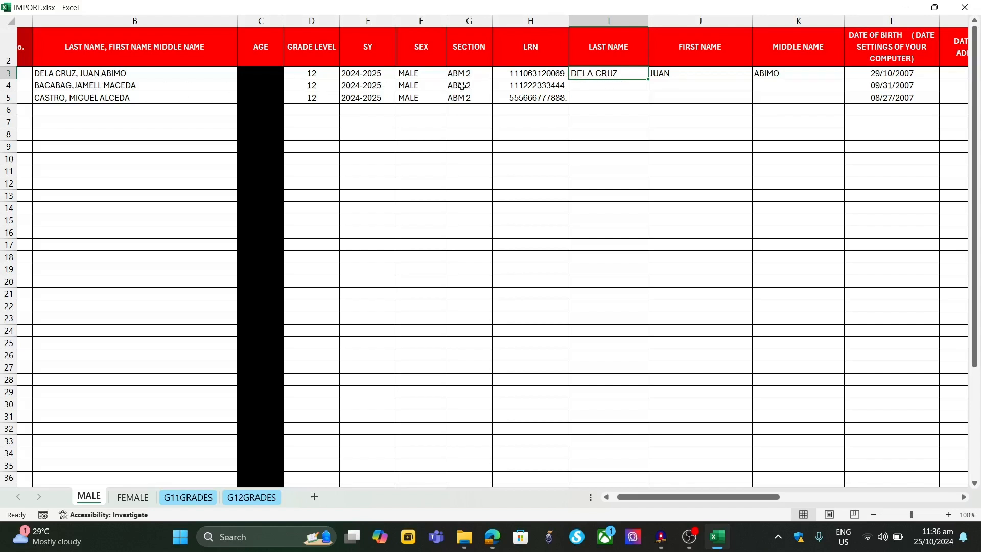
left_click(609, 86)
left_click(610, 73)
left_click(662, 74)
left_click(776, 73)
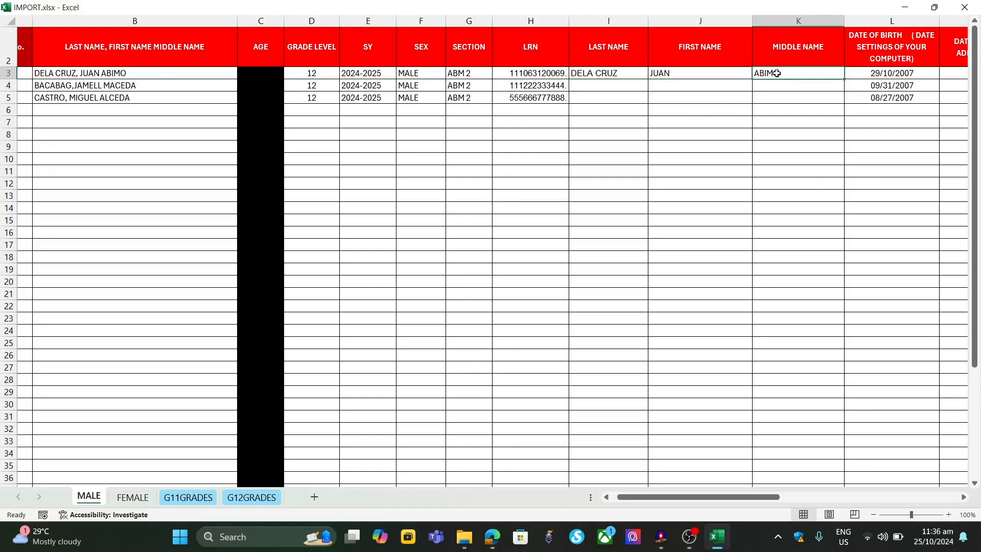
Step: Enter the text "CTRL + E" in the second learner's last name cell and clear it again
left_click(602, 87)
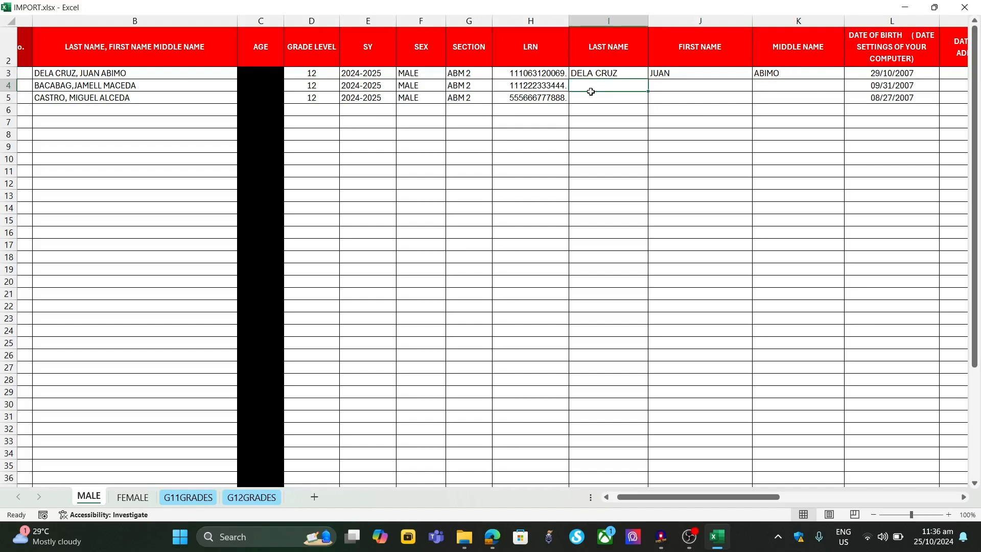
type("CTRL + E")
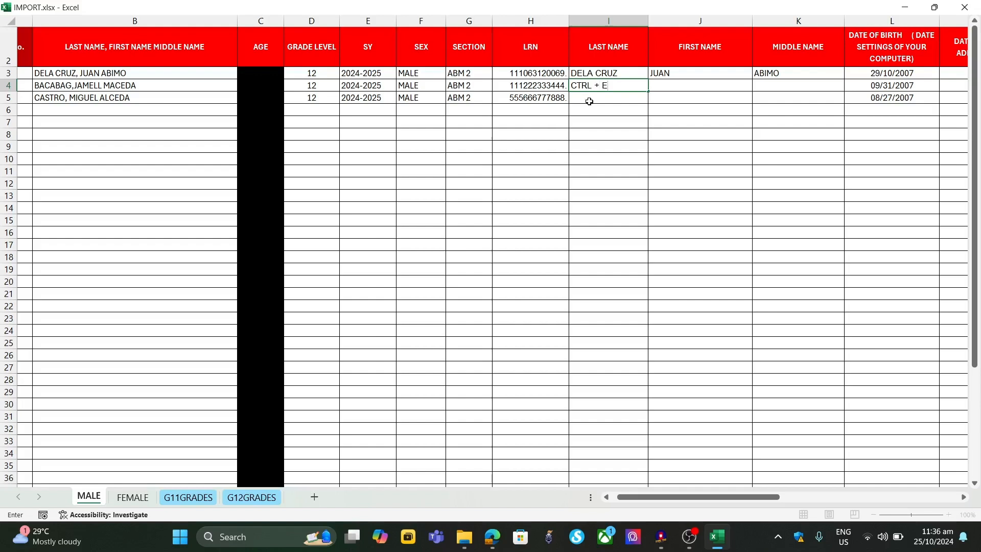
left_click(592, 102)
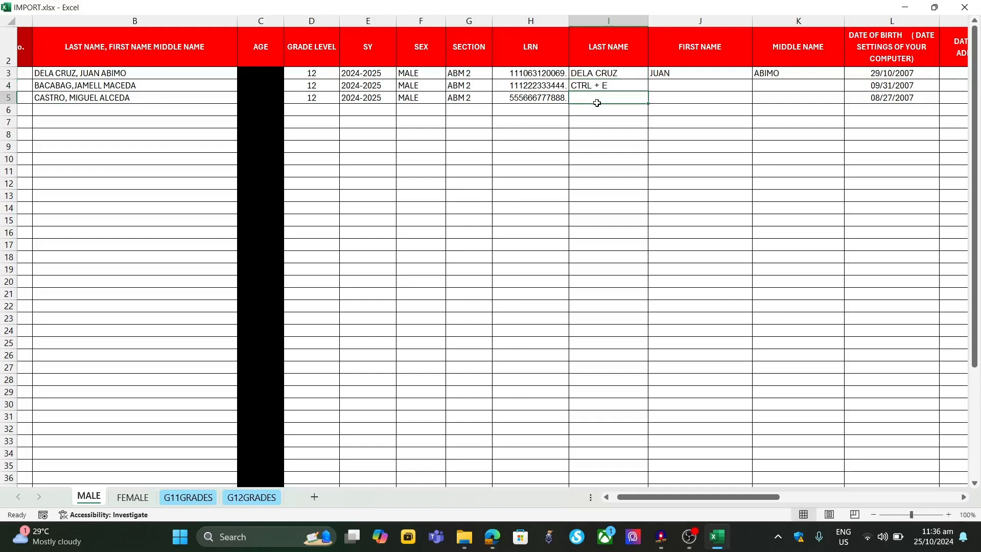
left_click(607, 85)
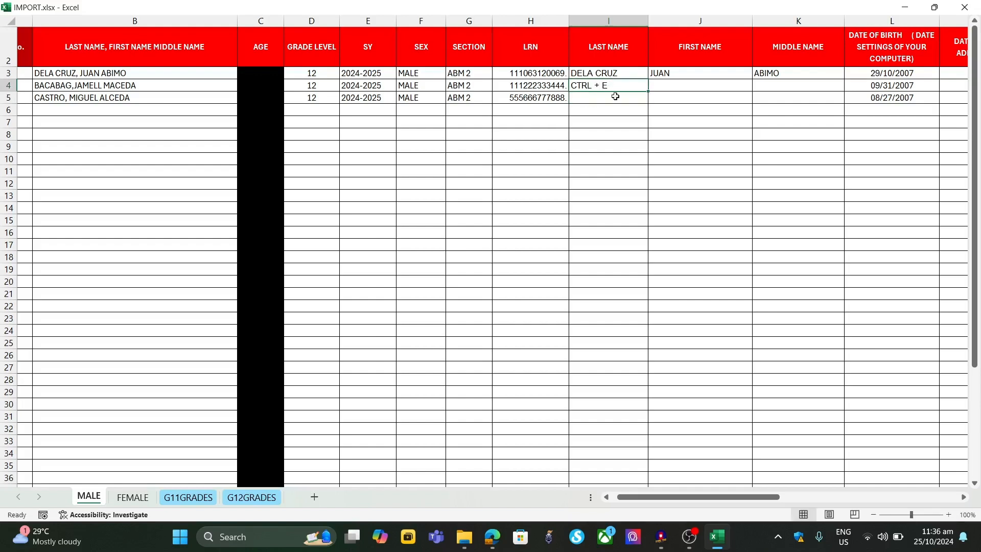
key("BackSpace")
left_click(624, 110)
Step: Flash Fill the Last Name column from the second learner's cell, following the first learner's entry
left_click(586, 86)
key("ctrl+e")
left_click(579, 147)
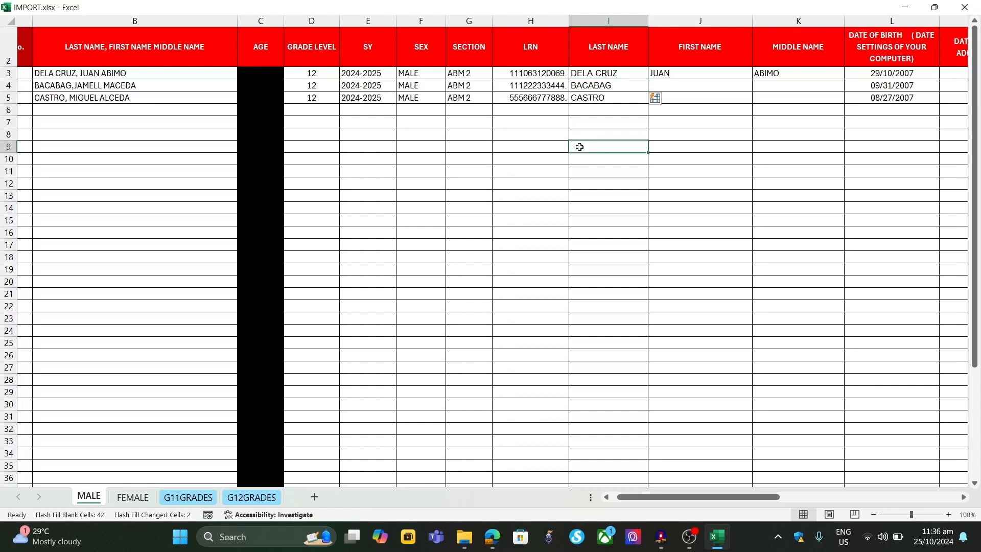
left_click(602, 98)
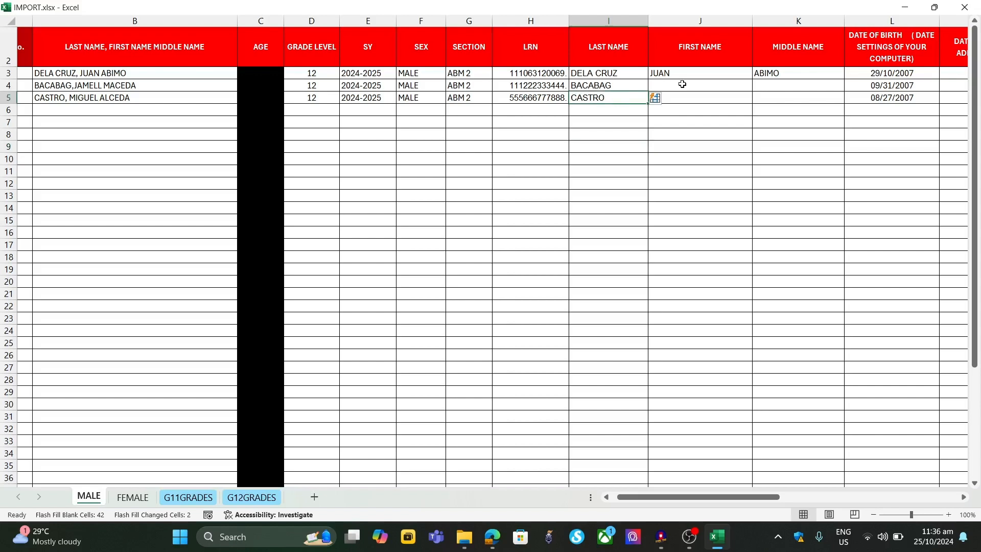
Step: Flash Fill the First Name and Middle Name columns from the second learner's cells, following the first learner's entries
left_click(682, 85)
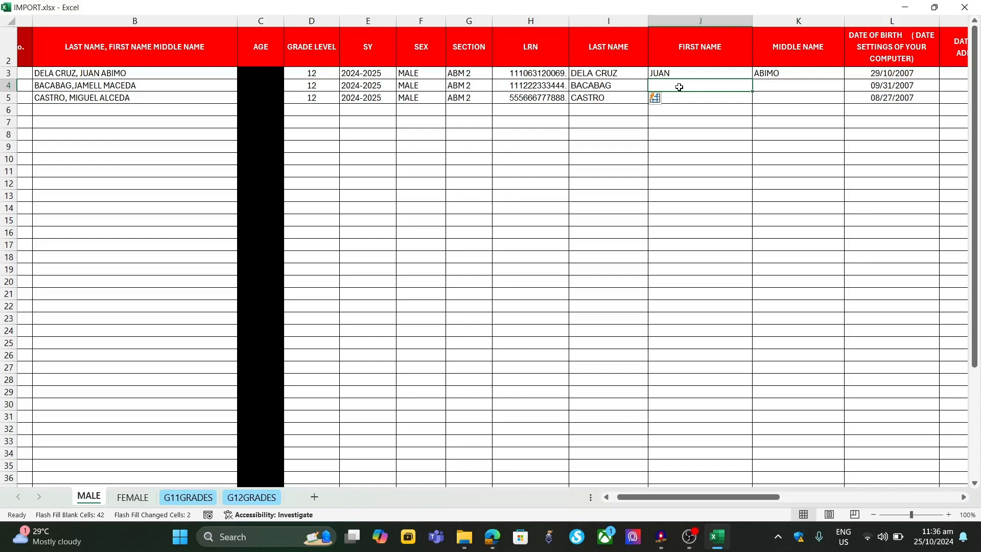
key("ctrl+e")
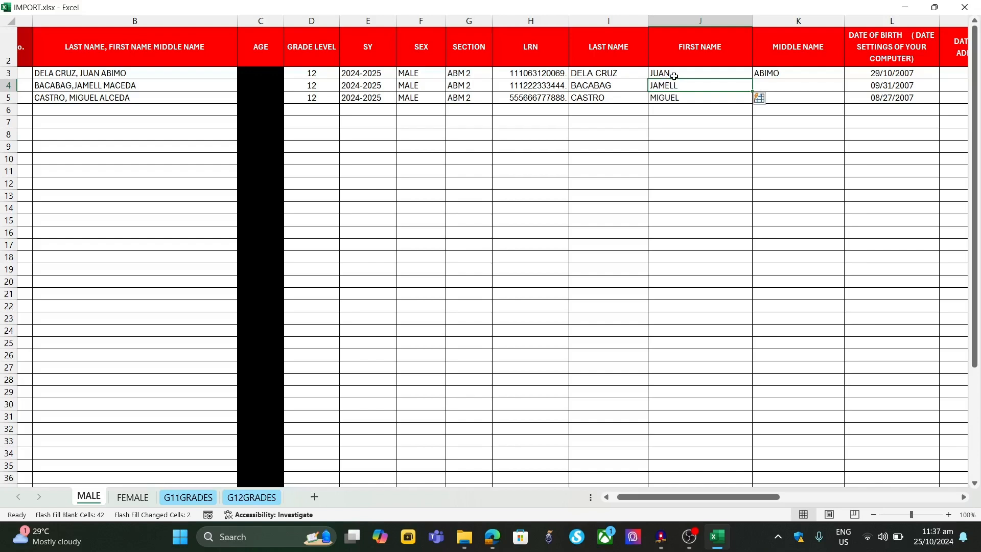
left_click(789, 83)
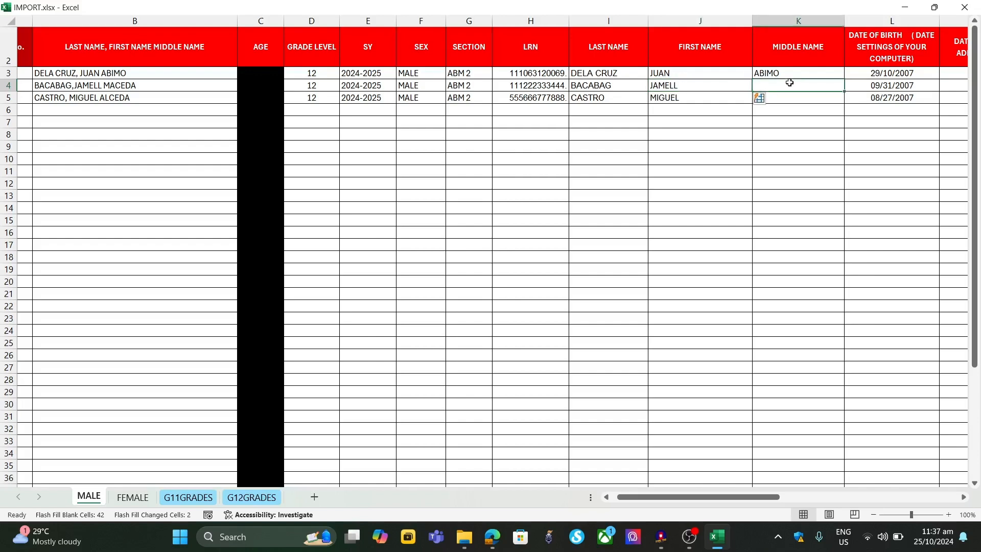
key("ctrl+e")
left_click(707, 148)
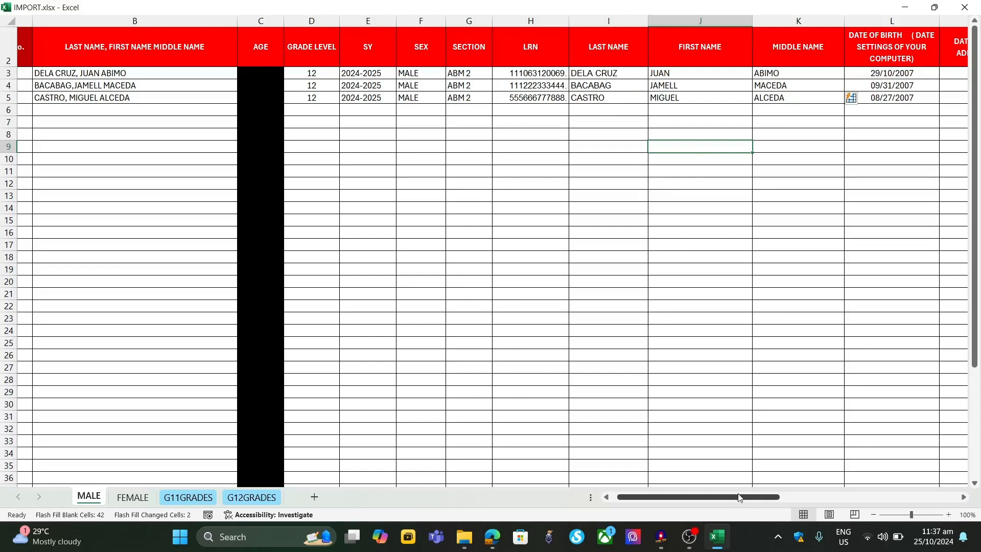
Step: Enter the SHS admission dates 07/29/2024, 07/29/2004 and 07/29/2024 for the three learners in M3:M5
left_click_drag(740, 497, 796, 490)
left_click(641, 73)
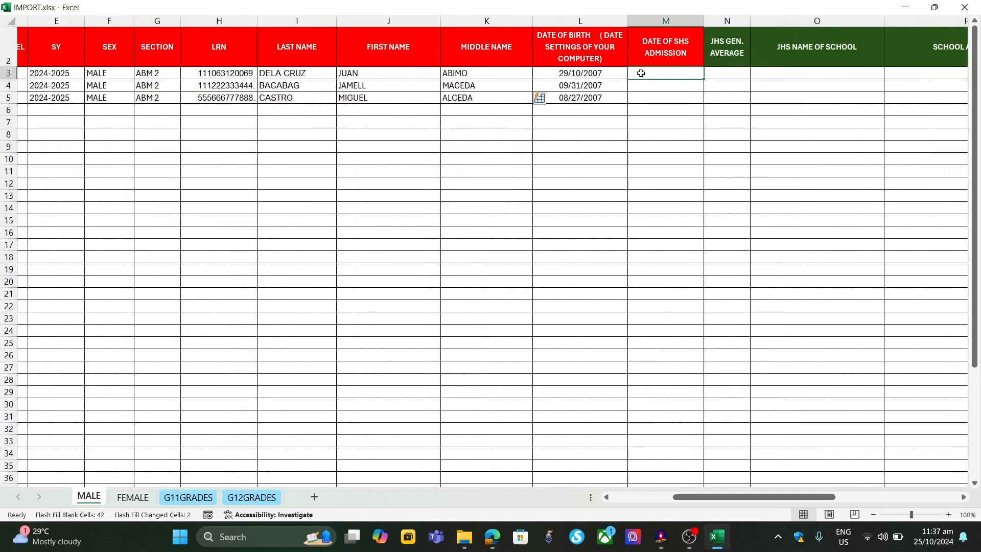
type("07/29/2024")
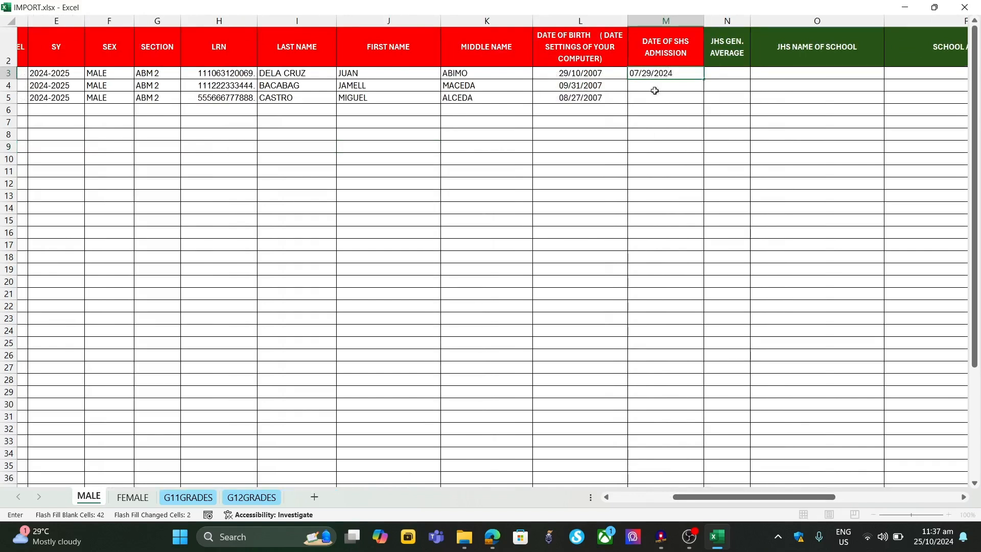
left_click(655, 112)
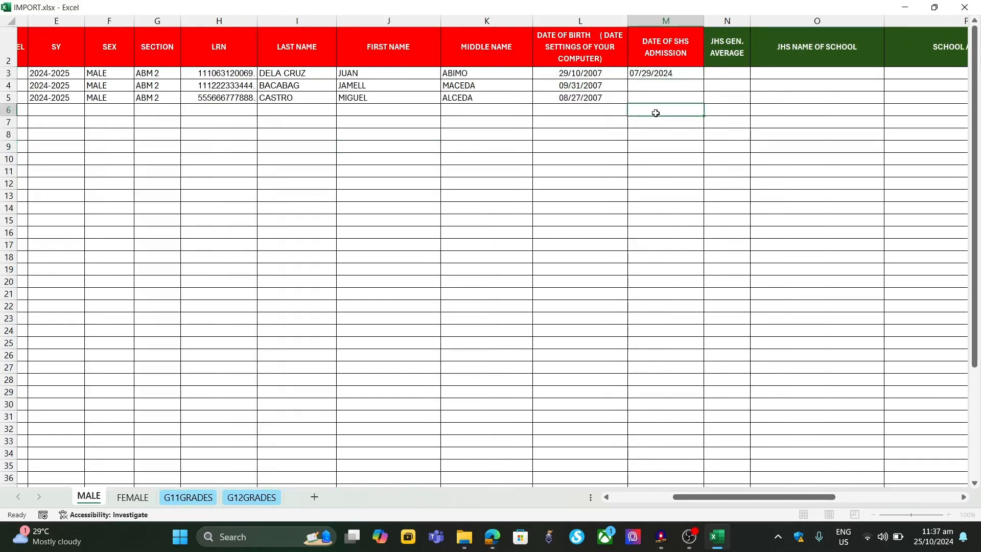
left_click(655, 87)
type("07/29/2004")
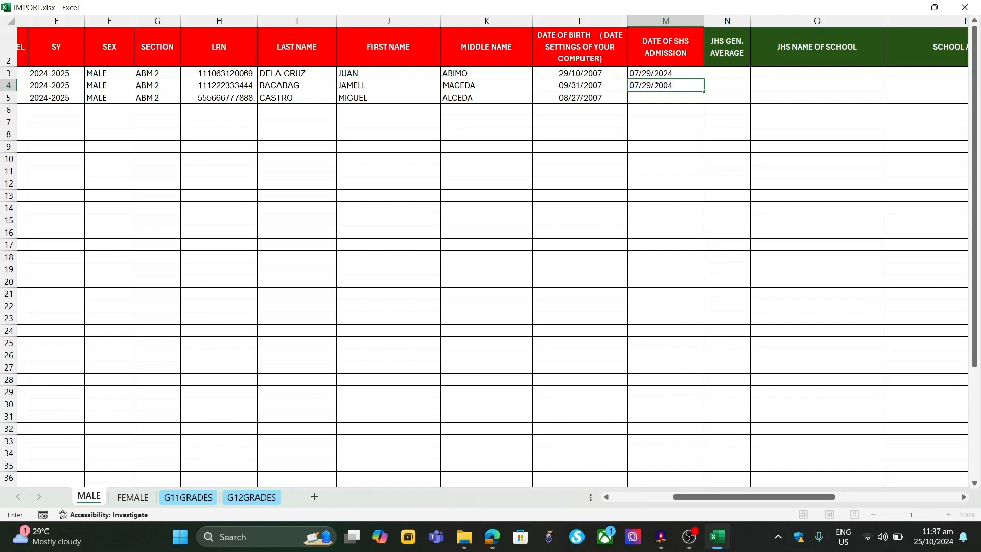
key("Return")
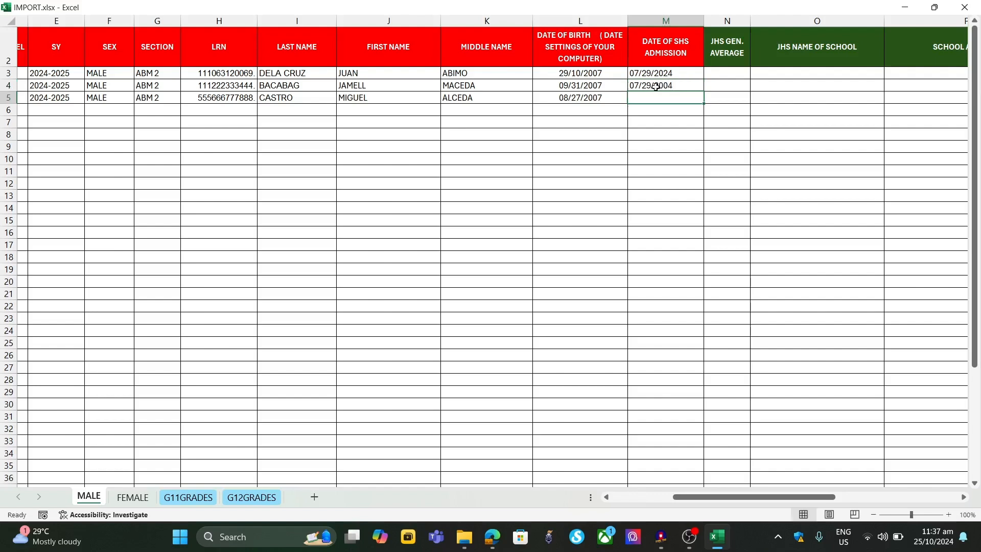
type("07")
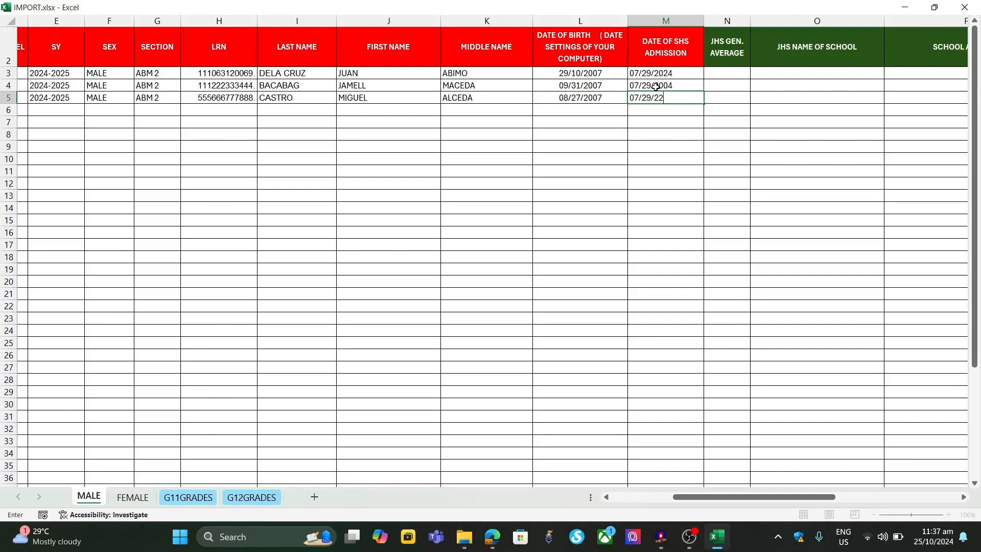
type("/29/2024")
left_click(654, 131)
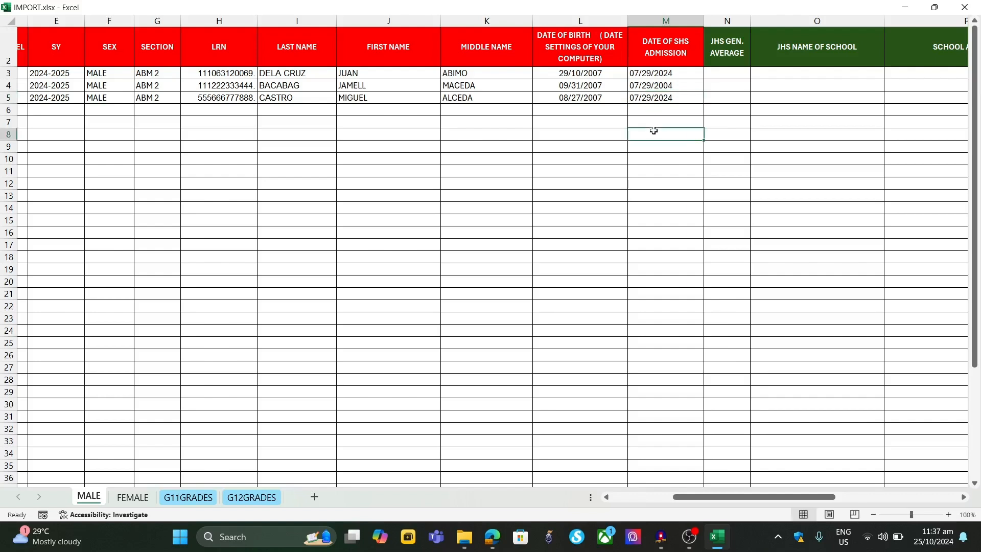
left_click(649, 97)
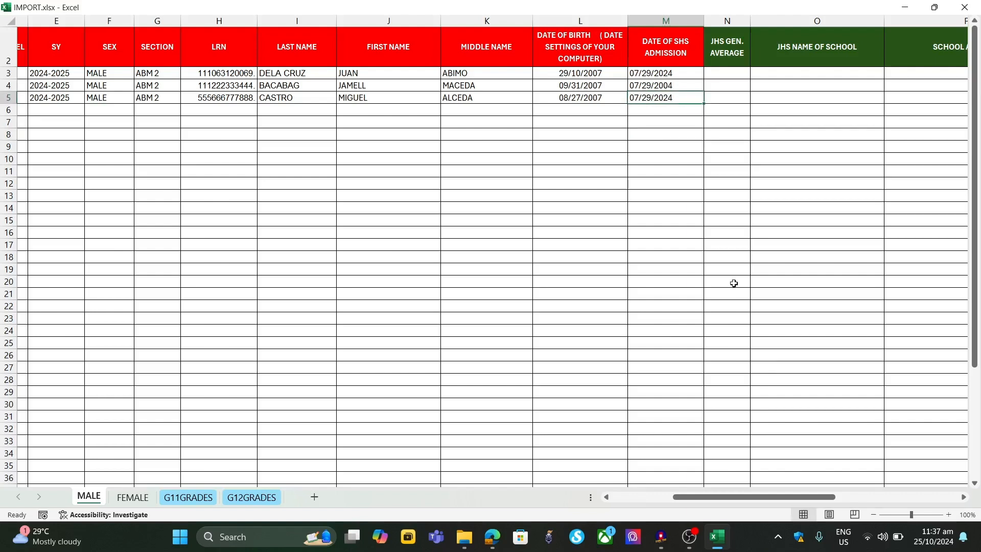
Step: Compare the cell context menus and learner rows of the SF Project 7 SHS MALE sheet and IMPORT.xlsx
left_click(661, 536)
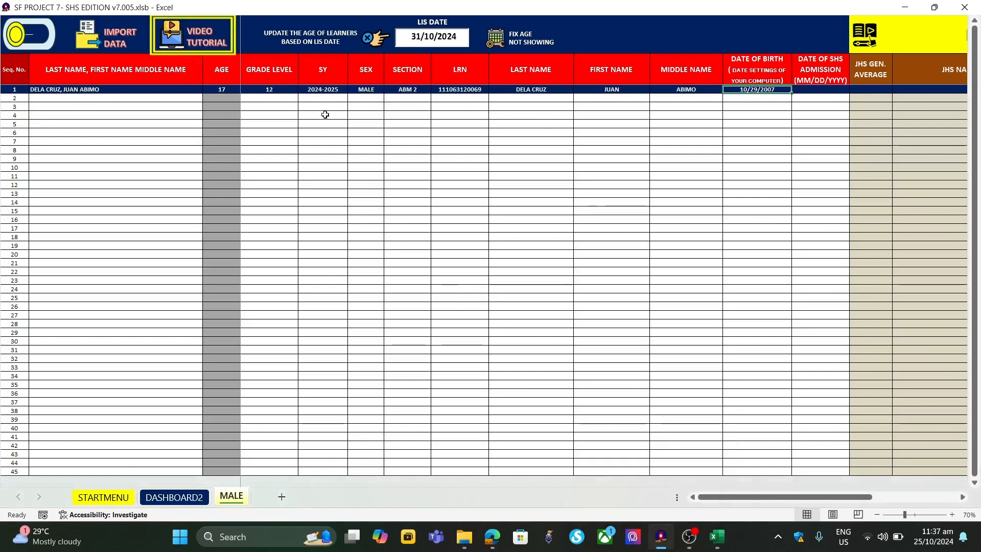
right_click(324, 94)
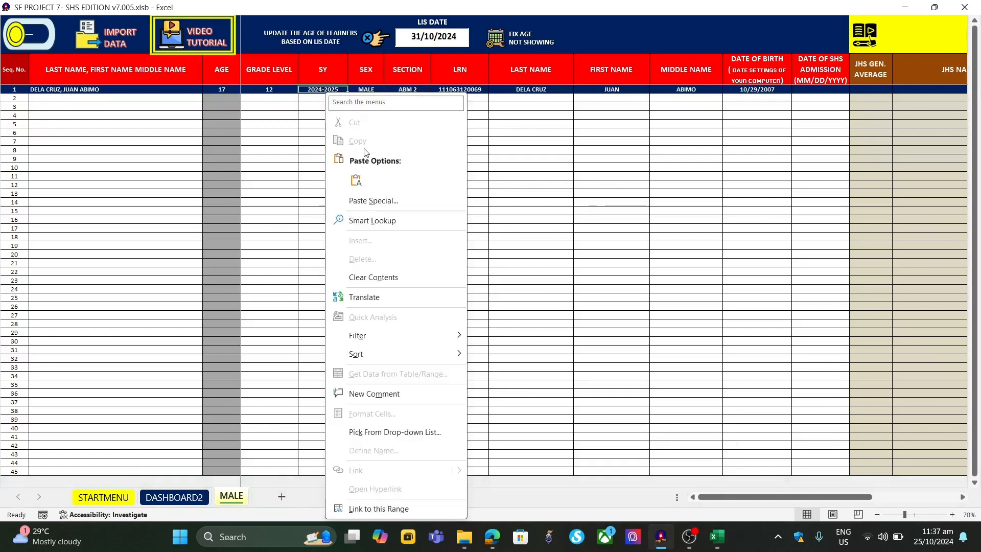
key("Escape")
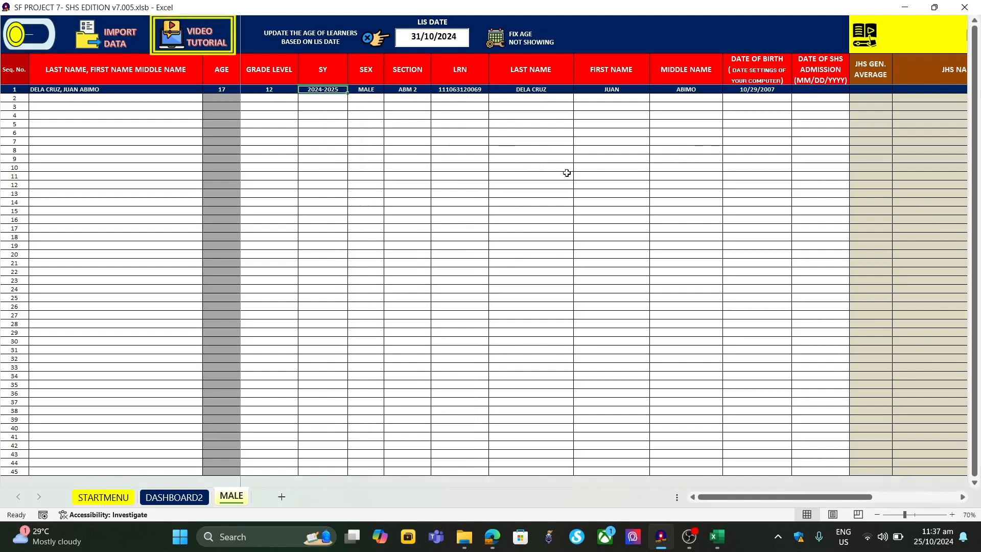
mouse_move(717, 536)
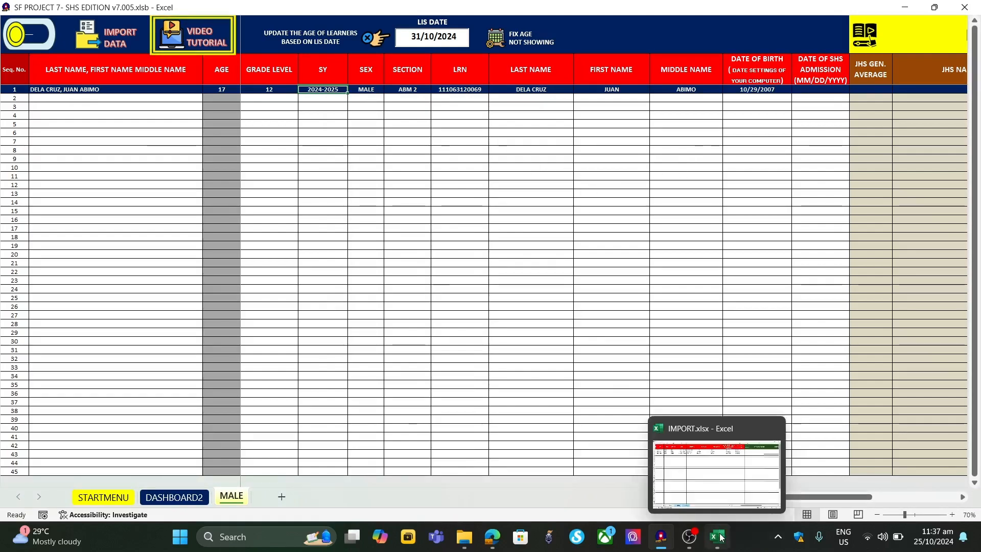
left_click(688, 458)
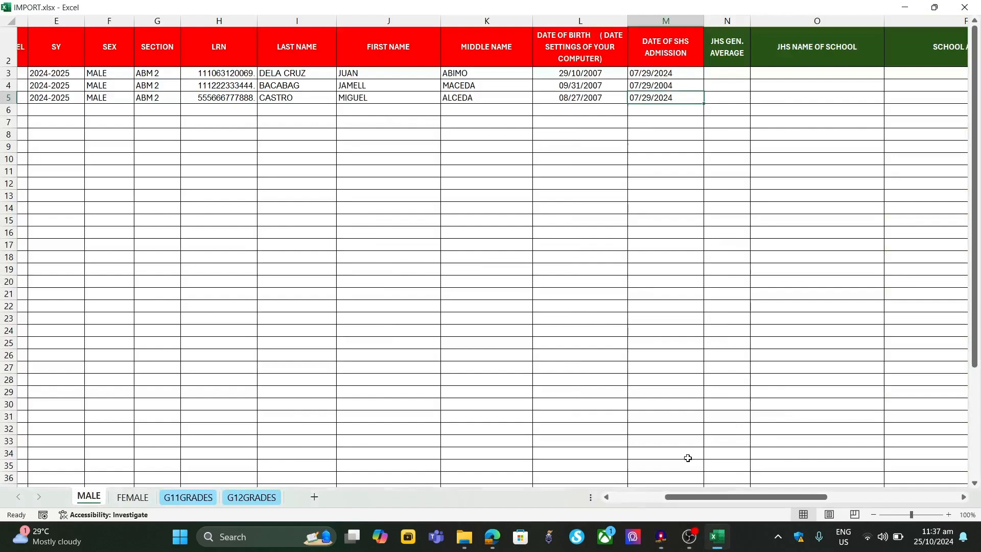
right_click(649, 101)
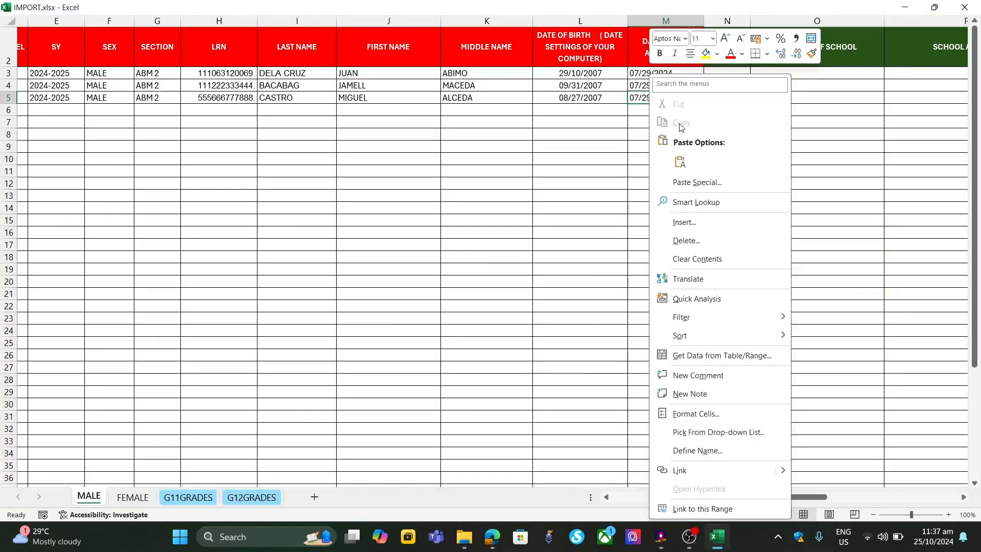
left_click(652, 110)
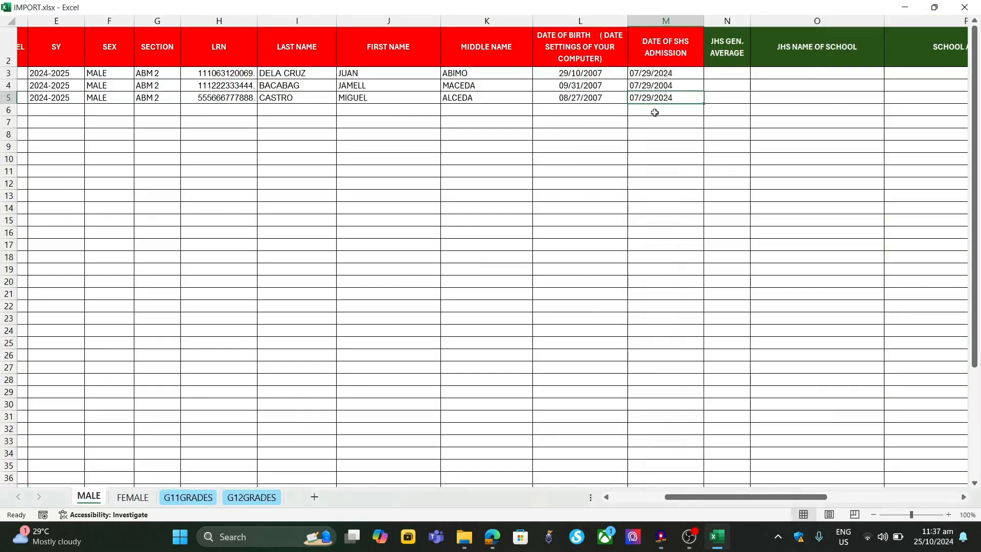
left_click(667, 541)
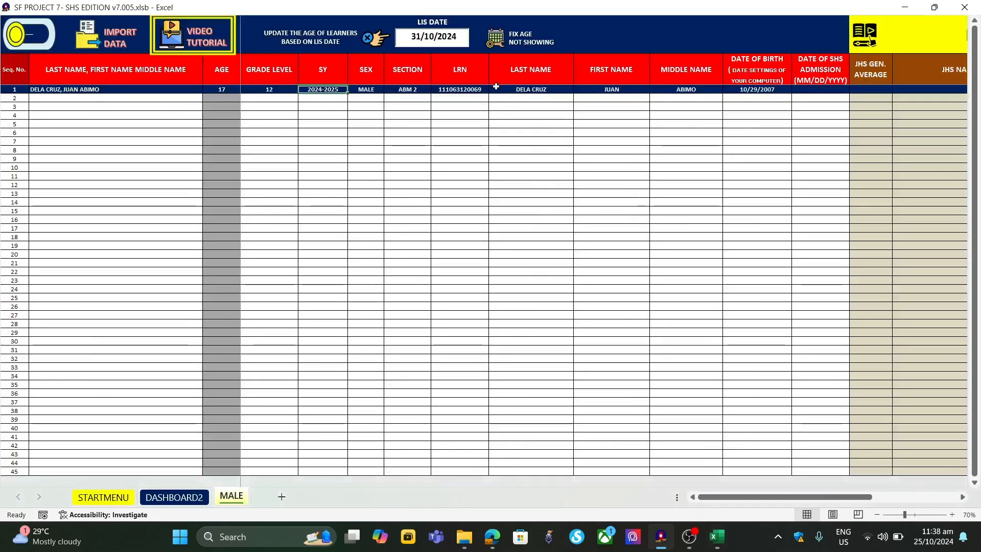
left_click(717, 537)
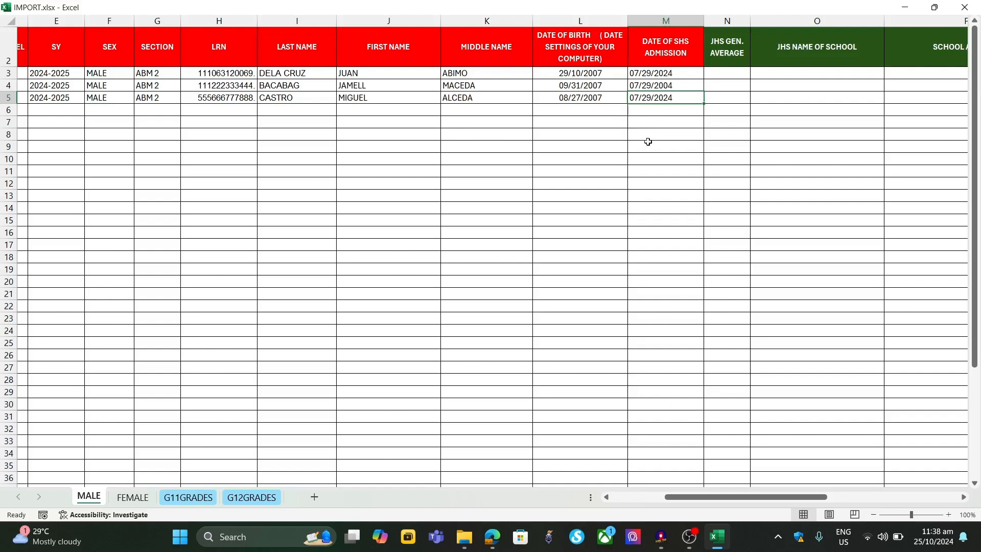
left_click(659, 545)
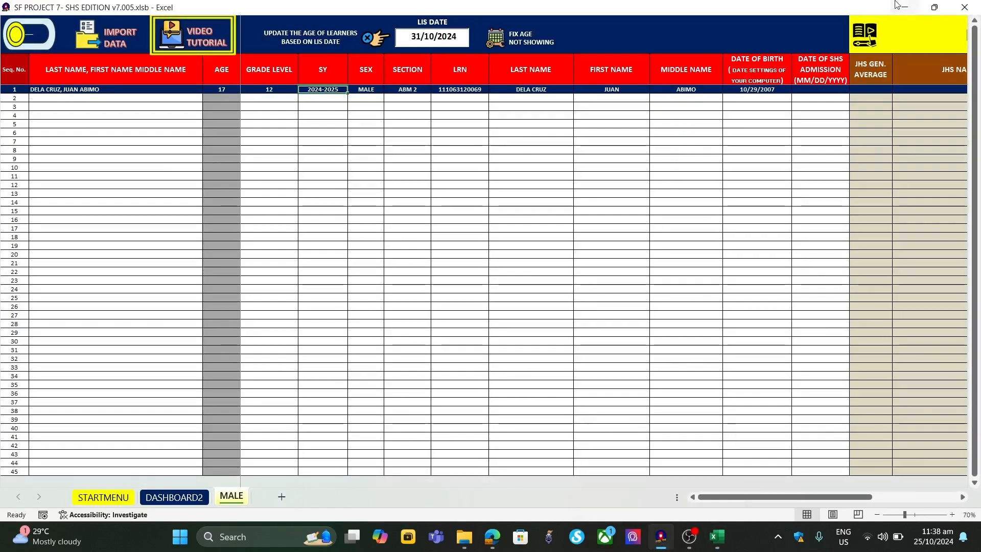
Step: Minimize the SF Project 7 SHS workbook and close IMPORT.xlsx
left_click(904, 8)
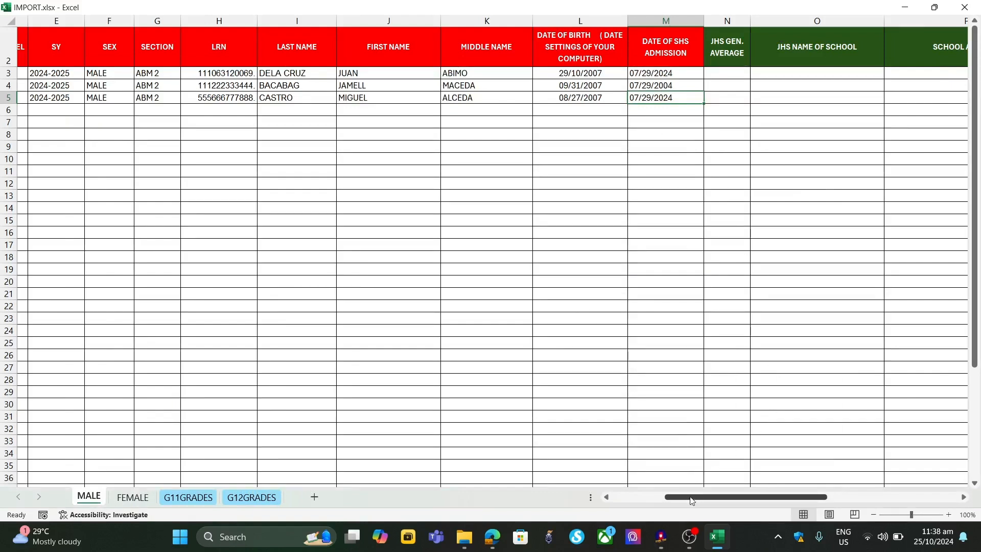
left_click_drag(691, 500, 627, 499)
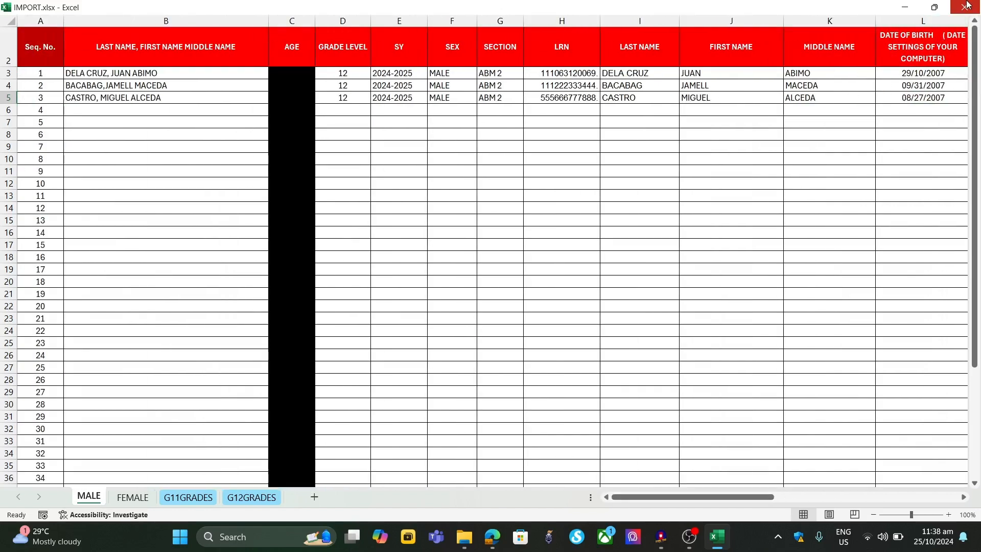
left_click(967, 7)
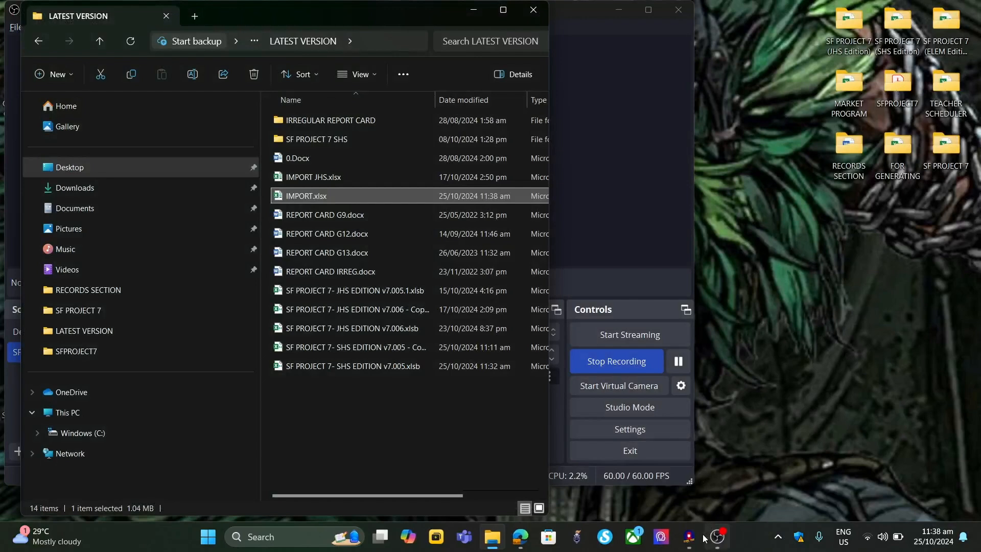
Step: Switch to the SF Project 7 SHS workbook and import the learner data into its MALE sheet
left_click(689, 537)
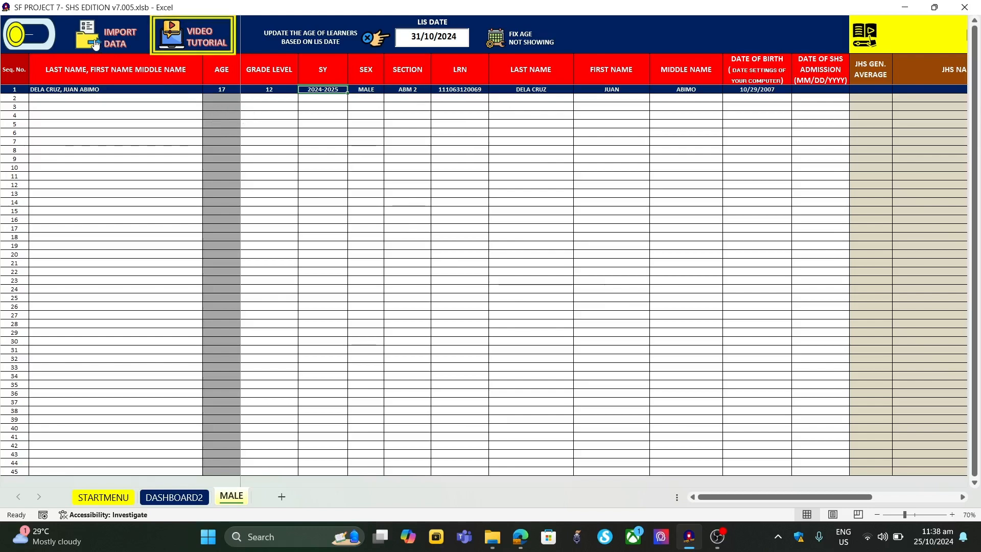
left_click(94, 45)
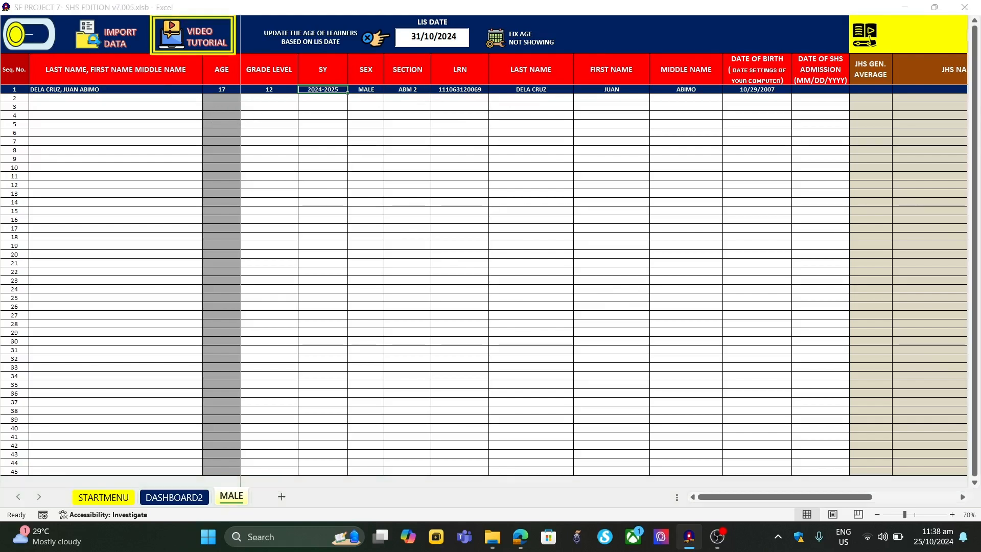
left_click(156, 114)
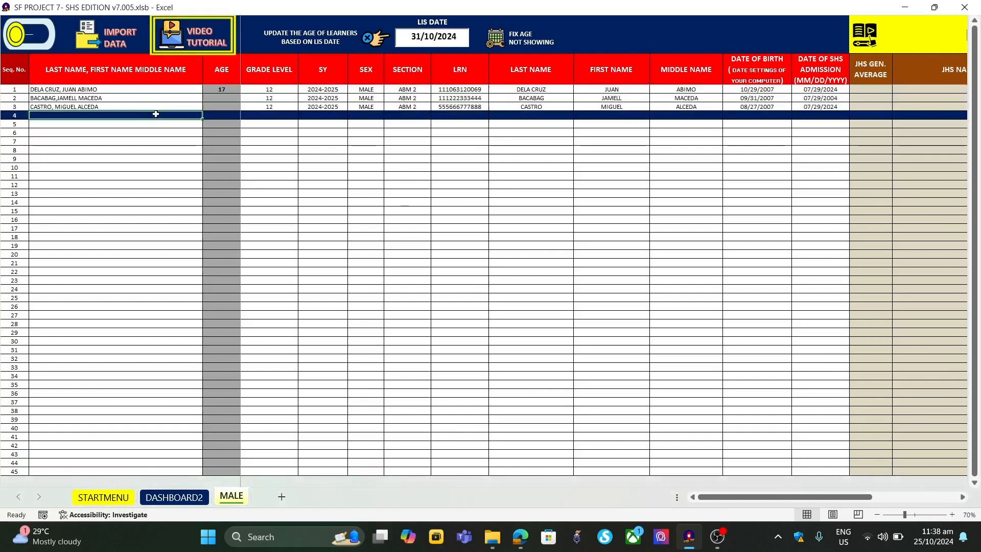
Step: Examine the imported learners' Age and Date of Birth cells against the computer's date format
left_click(146, 98)
left_click(116, 107)
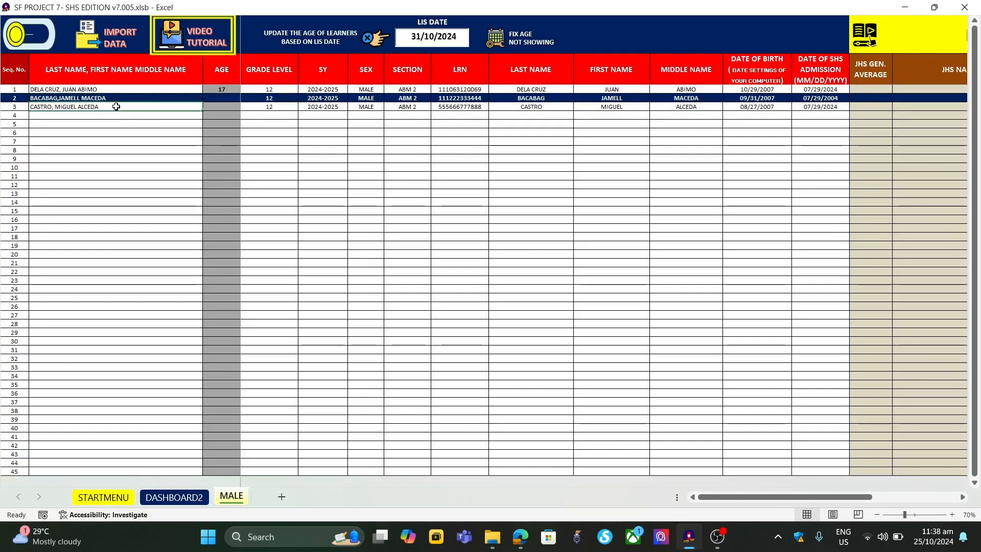
left_click(216, 92)
left_click(269, 98)
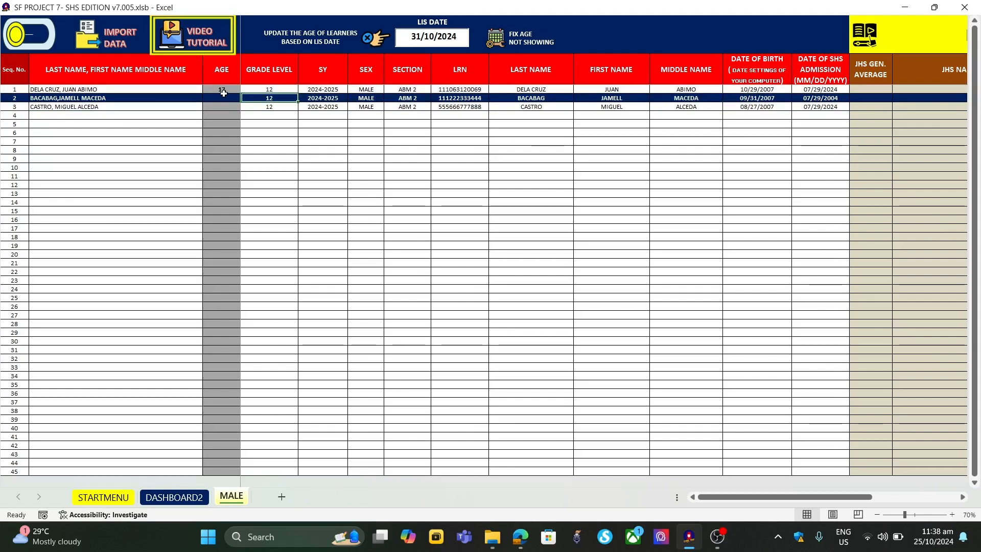
left_click(759, 105)
left_click(759, 99)
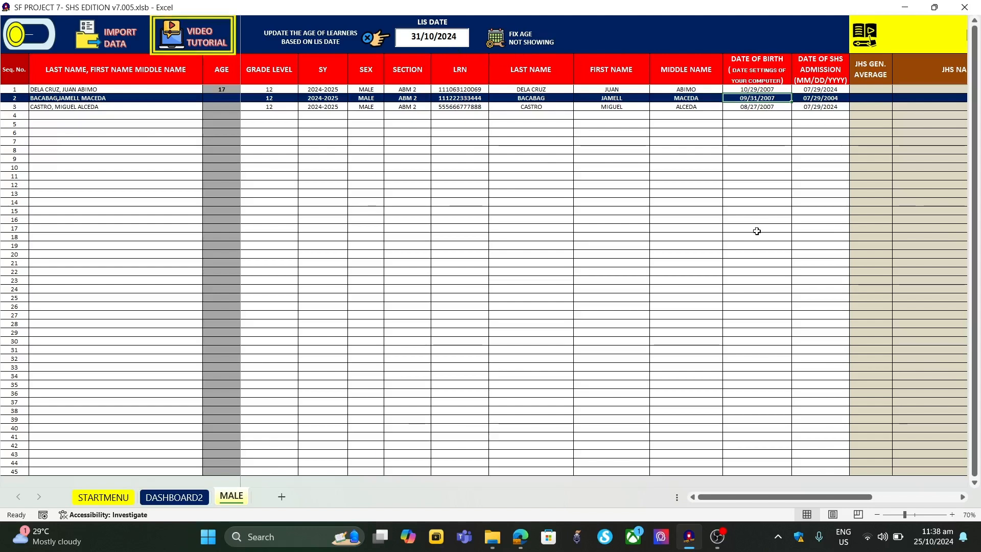
mouse_move(929, 546)
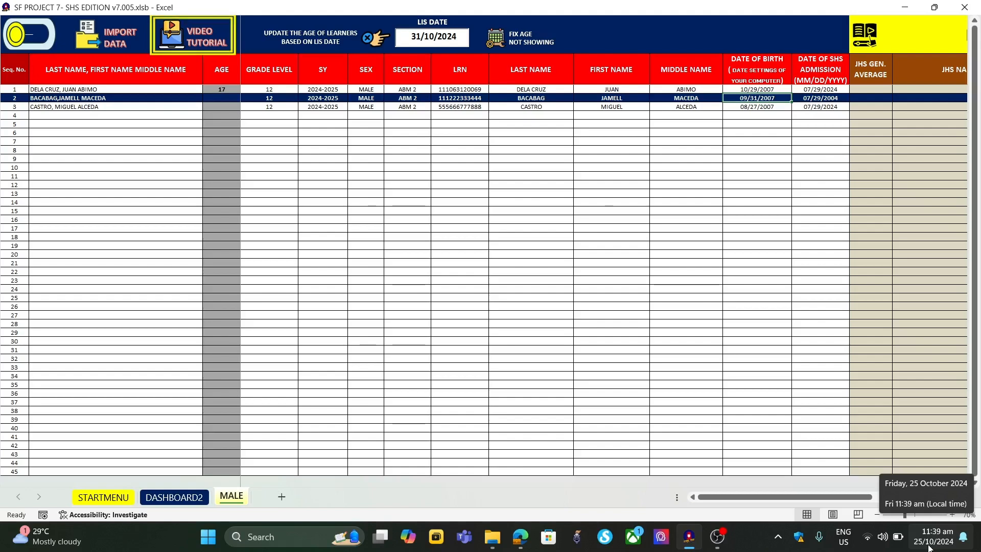
Step: Reopen IMPORT.xlsx from the LATEST VERSION folder and check the dates of birth on the MALE sheet
left_click(483, 462)
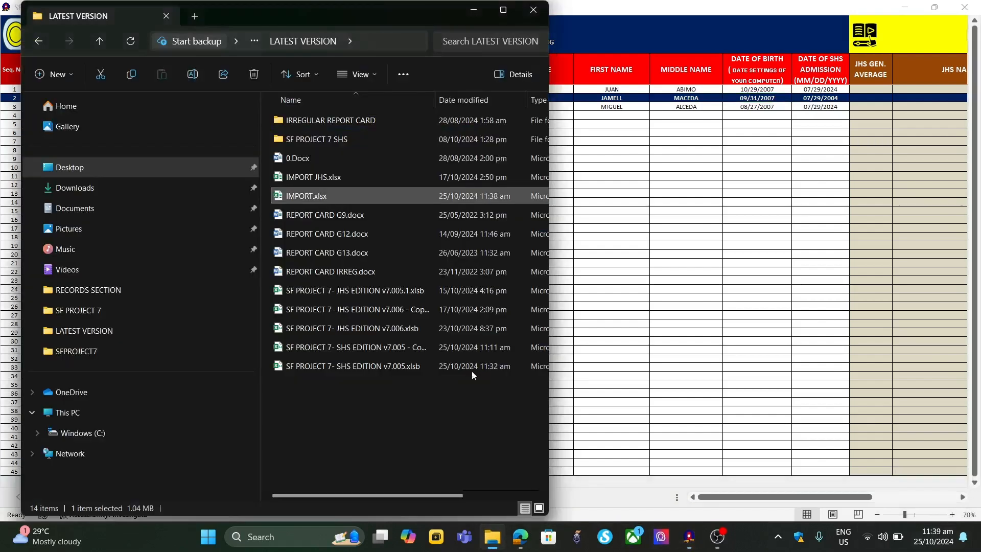
double_click(293, 194)
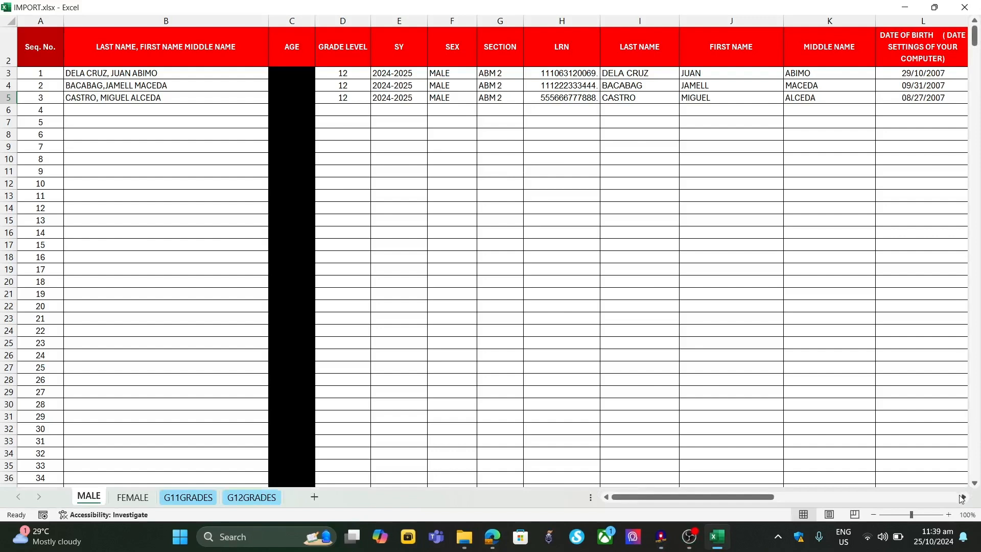
left_click(962, 497)
left_click(962, 497)
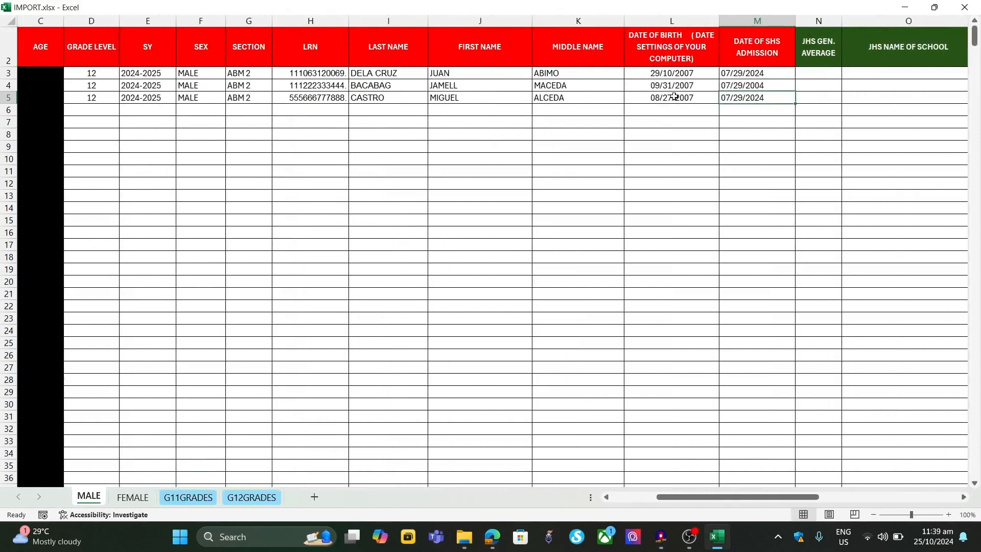
Step: Check the three learners' dates of birth in IMPORT.xlsx against the computer's date format, and close the workbook
left_click(670, 71)
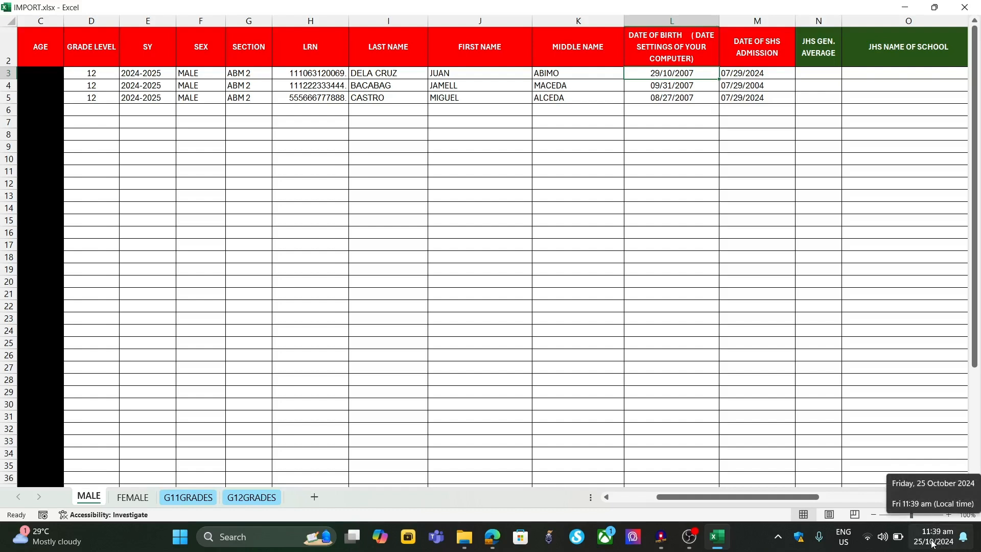
left_click(663, 87)
left_click_drag(662, 87, 663, 98)
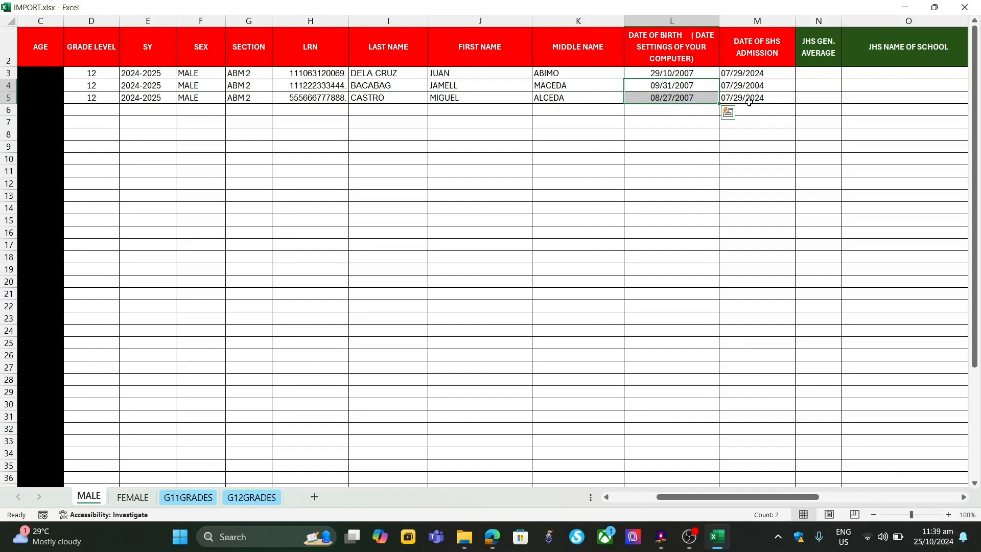
left_click(965, 7)
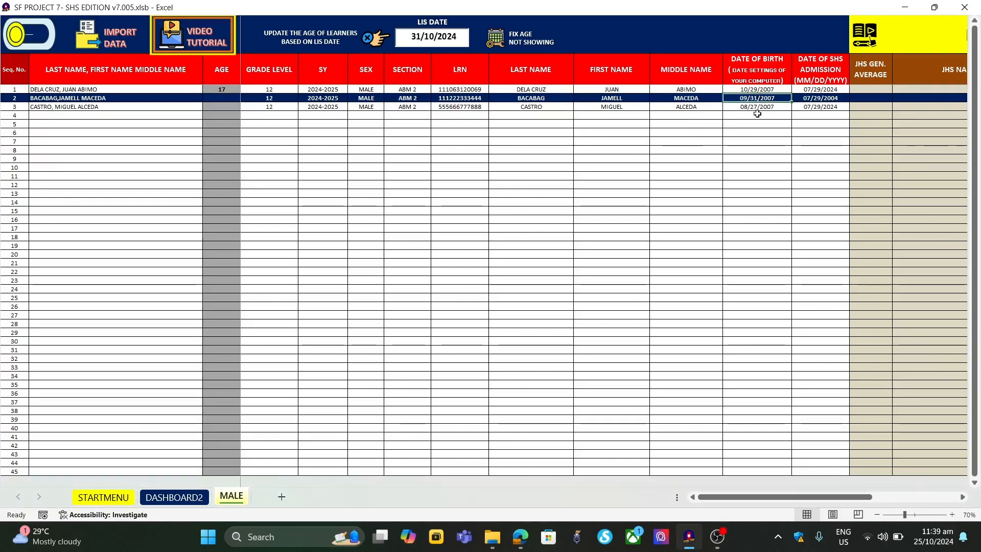
Step: Reopen IMPORT.xlsx from the LATEST VERSION folder, correct the second learner's date of birth to the month's last valid day, and close it
left_click(492, 536)
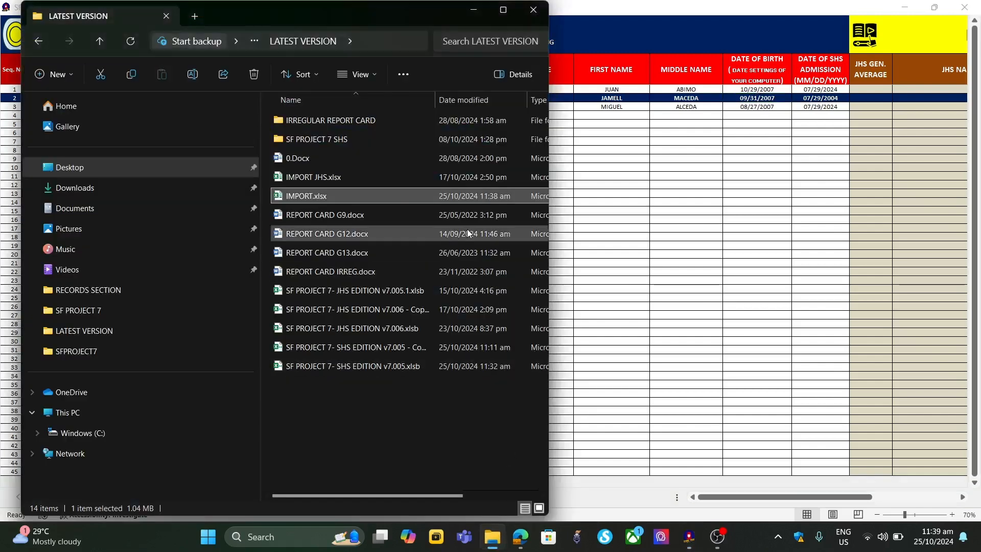
double_click(308, 197)
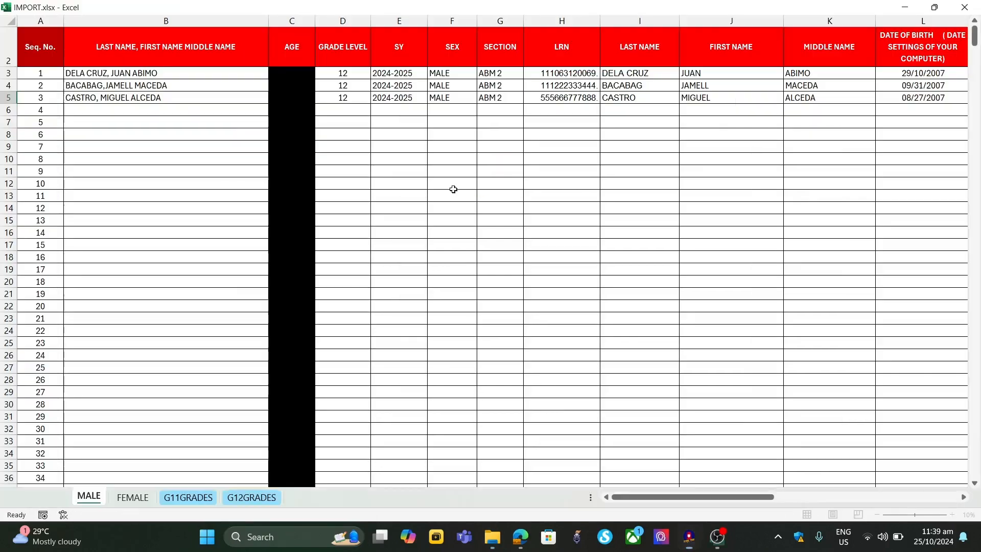
double_click(920, 87)
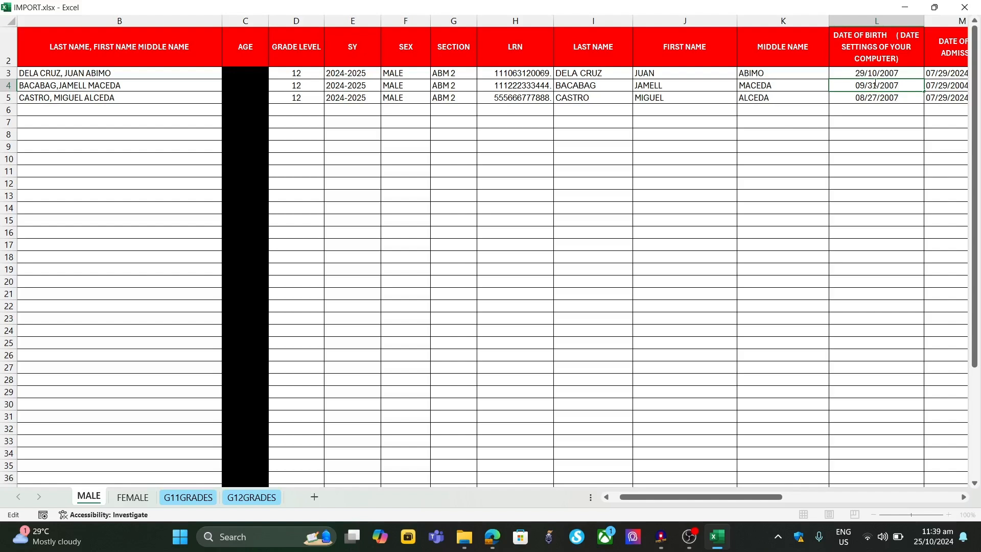
key("BackSpace")
type("0")
left_click(807, 175)
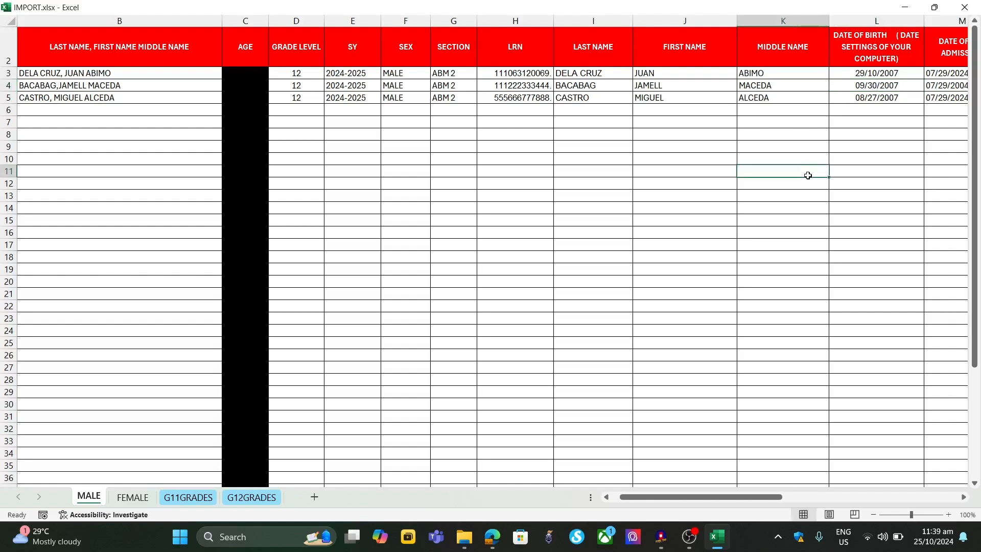
left_click(964, 7)
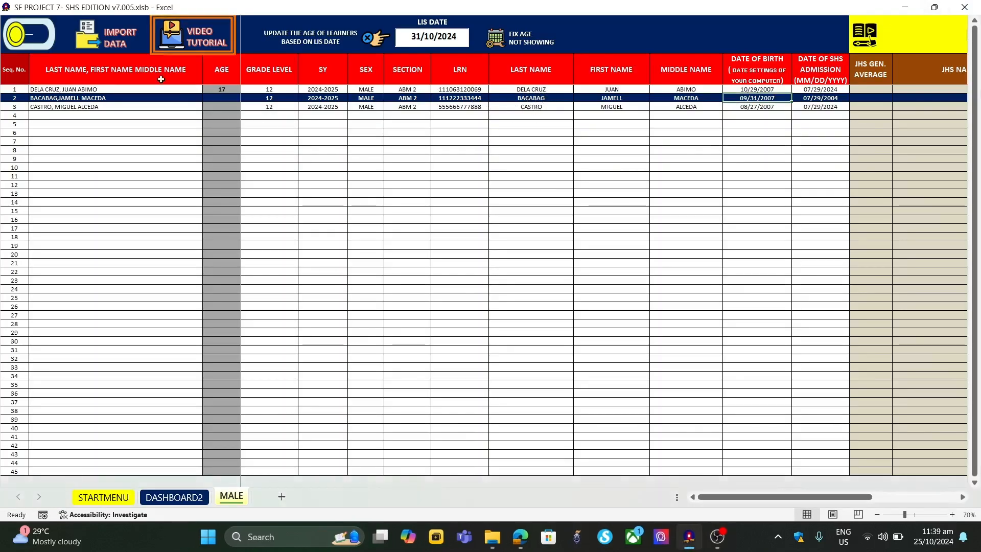
Step: Import the corrected learner data into the MALE sheet again and check the second and third learners' dates of birth
left_click(91, 43)
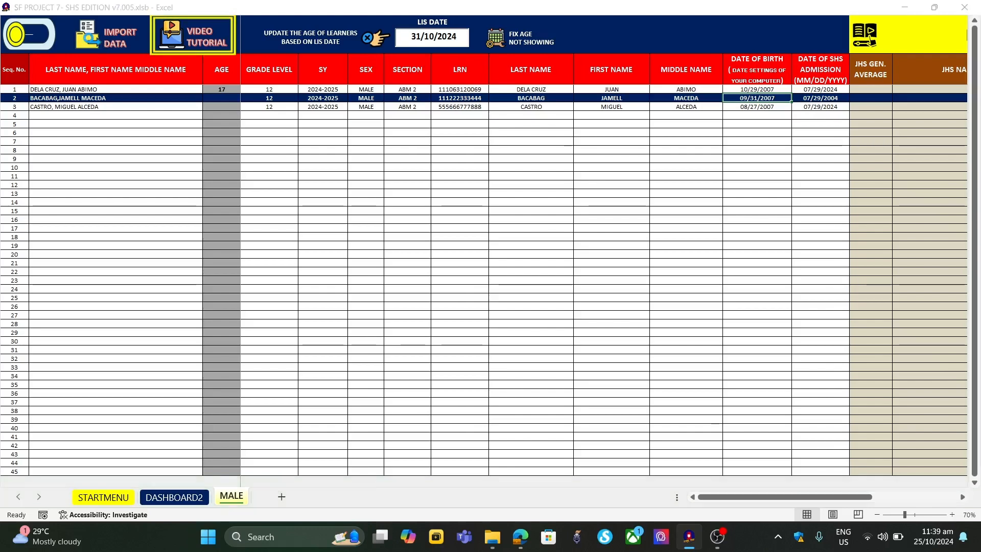
left_click(785, 115)
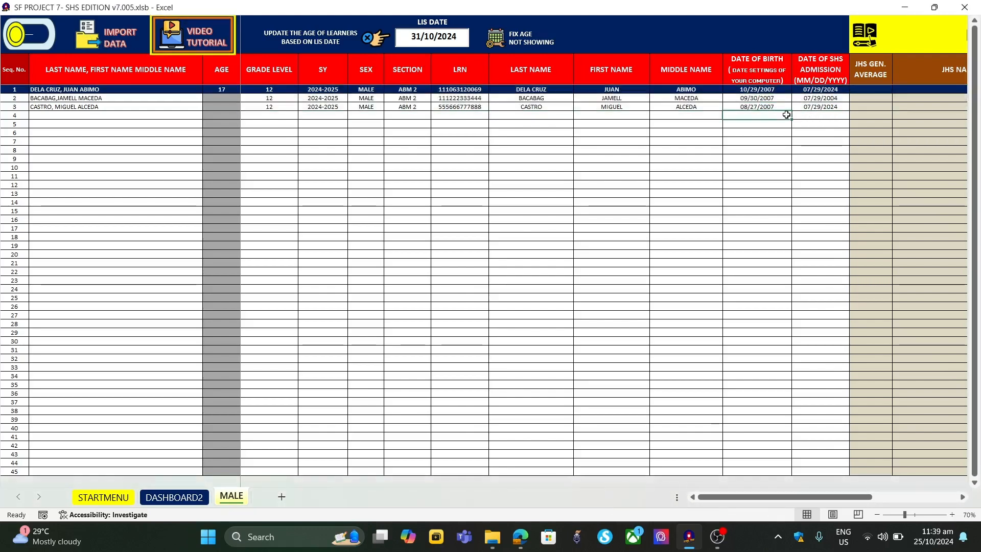
left_click(761, 100)
left_click(766, 107)
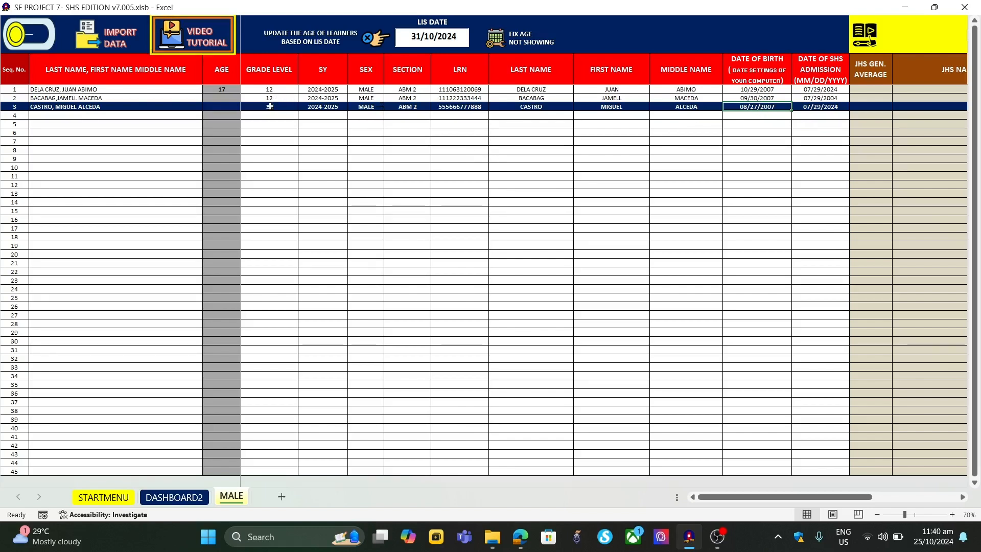
Step: Check the second and third learners' names and dates of birth, and run Fix Age Not Showing to fill in their ages
left_click(109, 100)
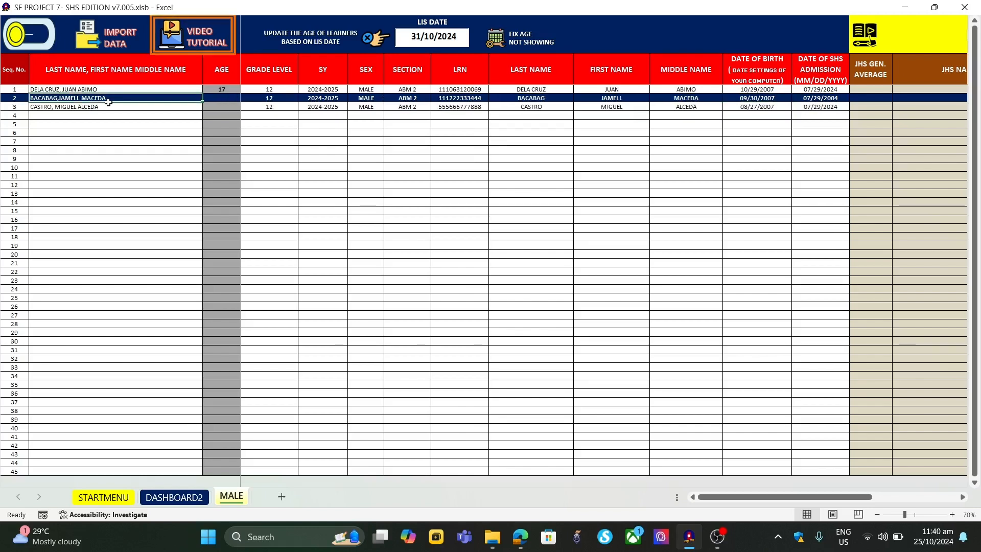
key("Down")
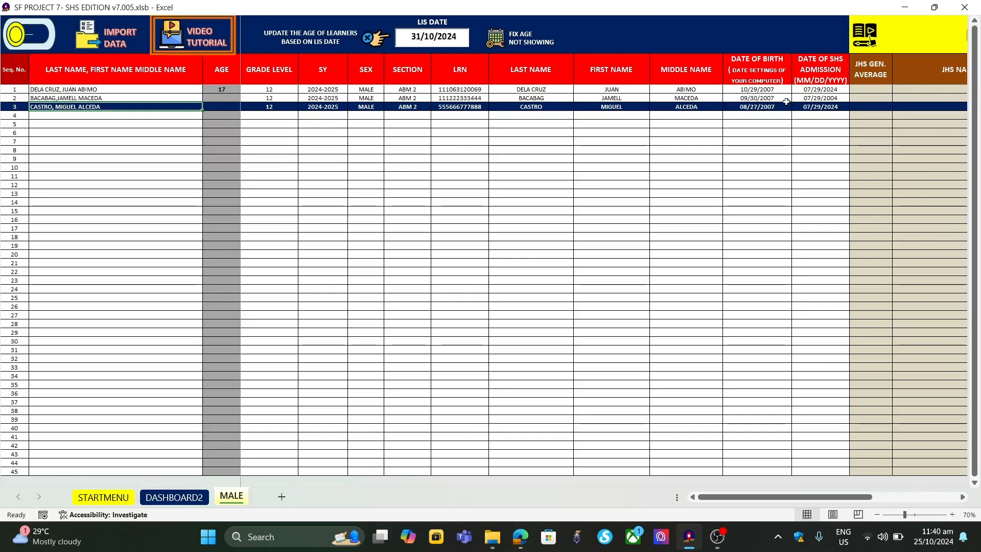
left_click(758, 98)
left_click(760, 107)
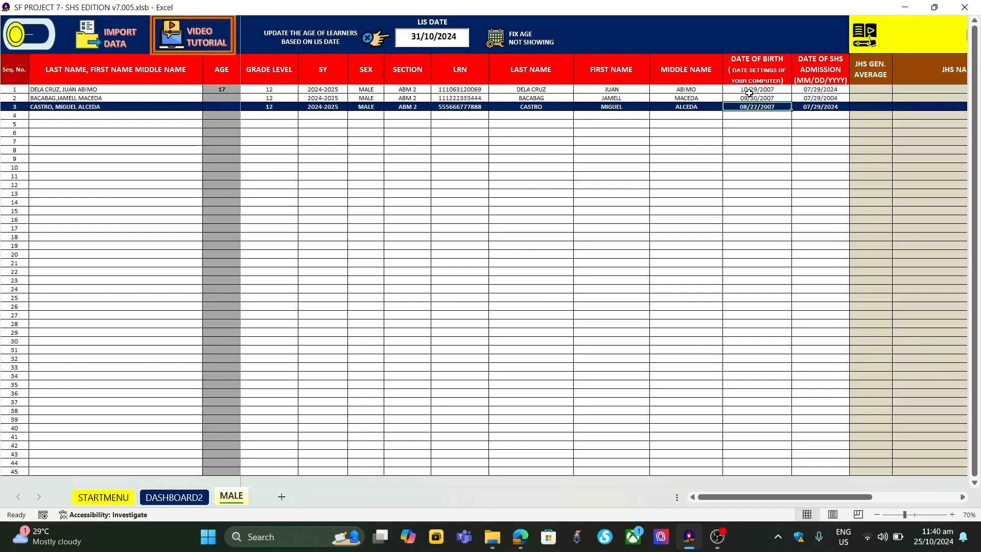
left_click(751, 98)
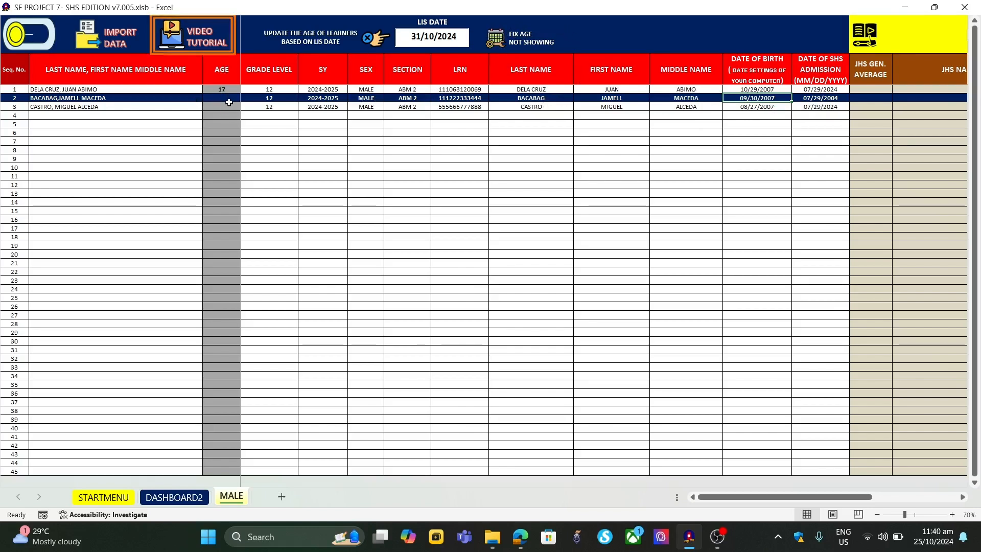
left_click(498, 42)
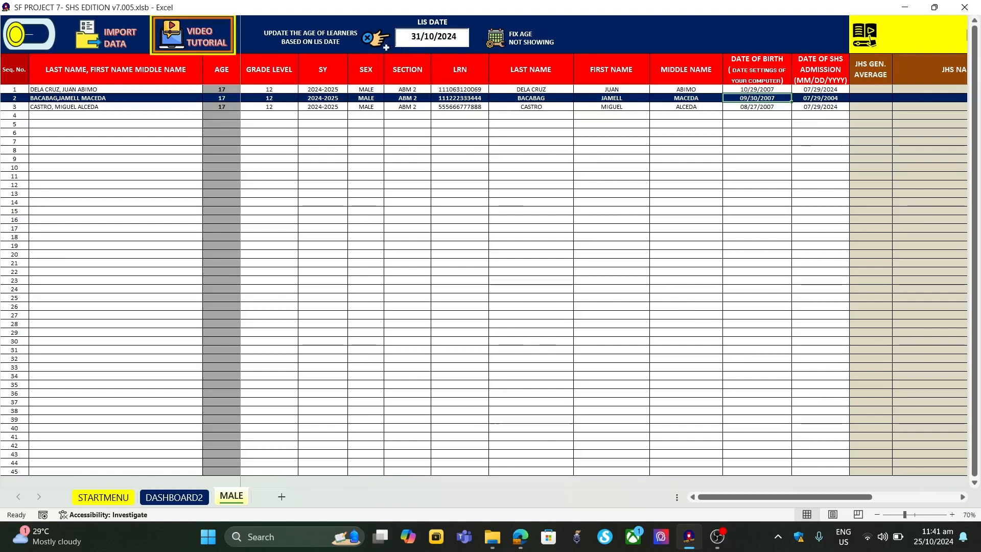
Step: Examine the LIS date used for updating ages and the Grade 11 adviser columns of the MALE sheet
left_click(413, 35)
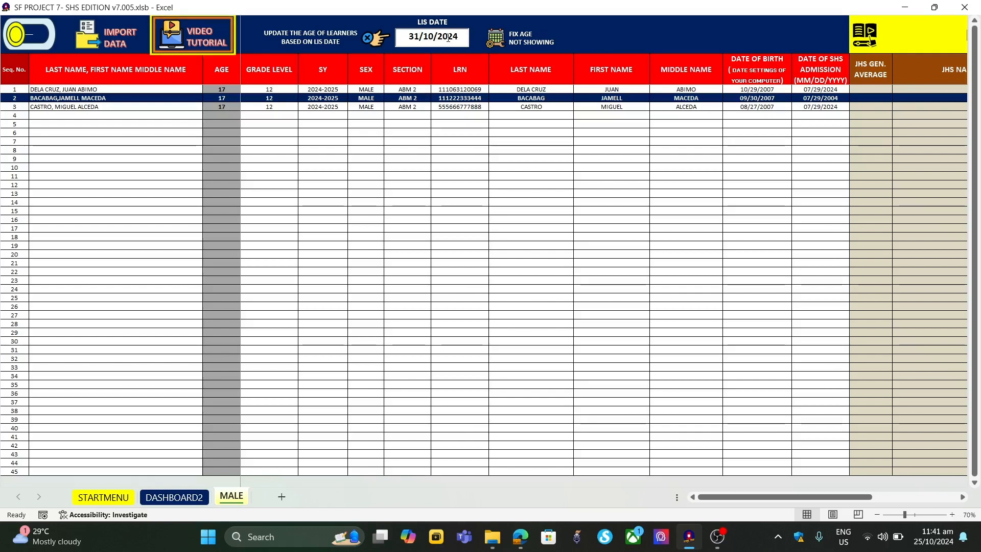
left_click(498, 132)
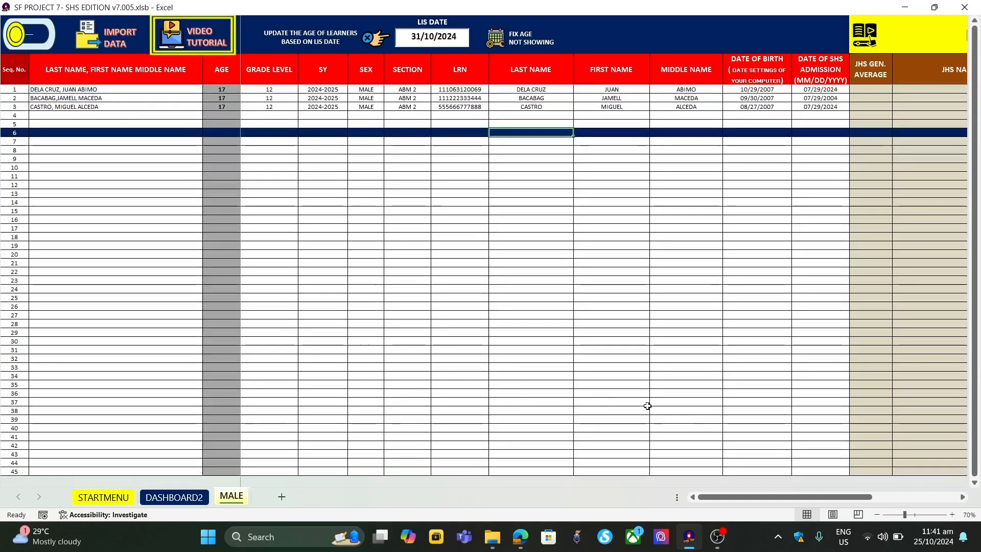
left_click_drag(833, 497, 969, 496)
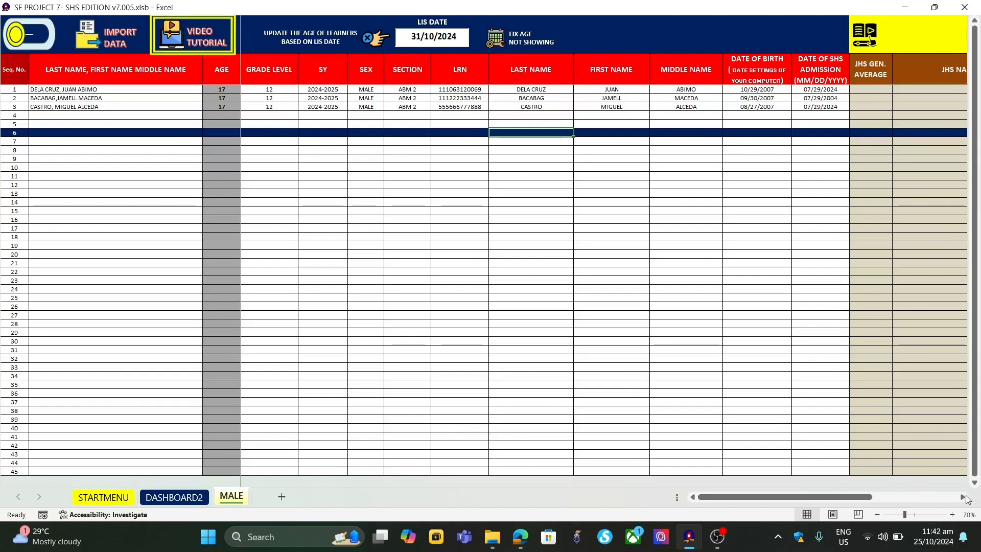
left_click(964, 498)
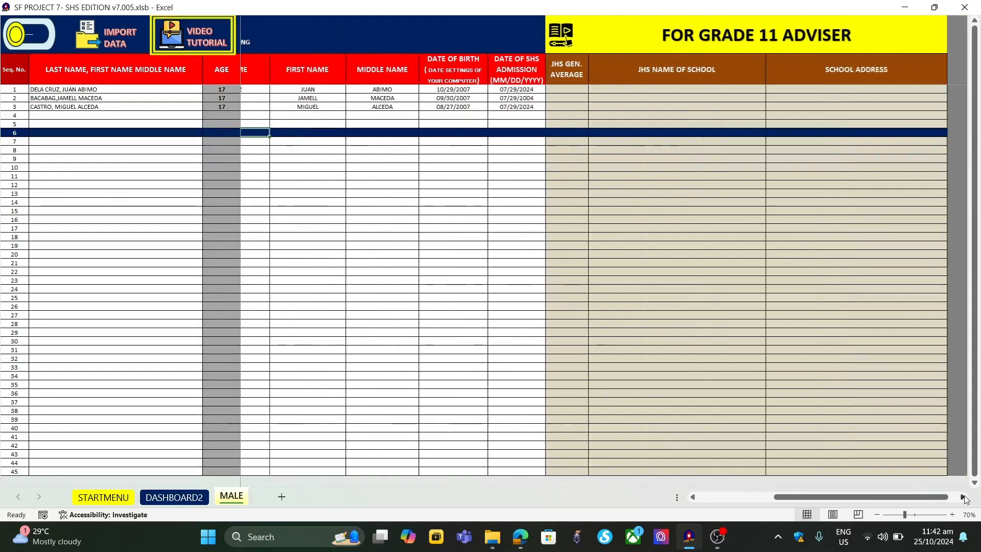
left_click(963, 497)
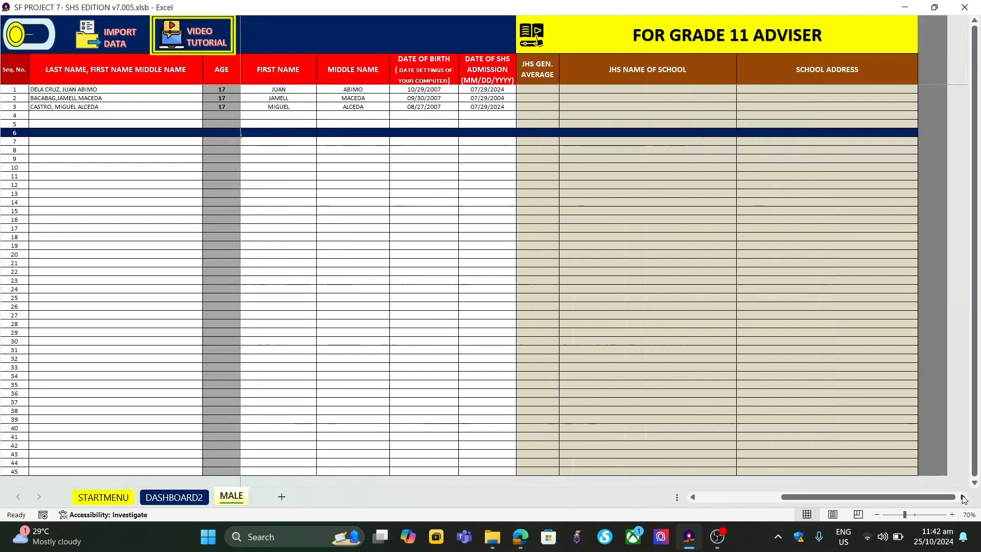
left_click(709, 496)
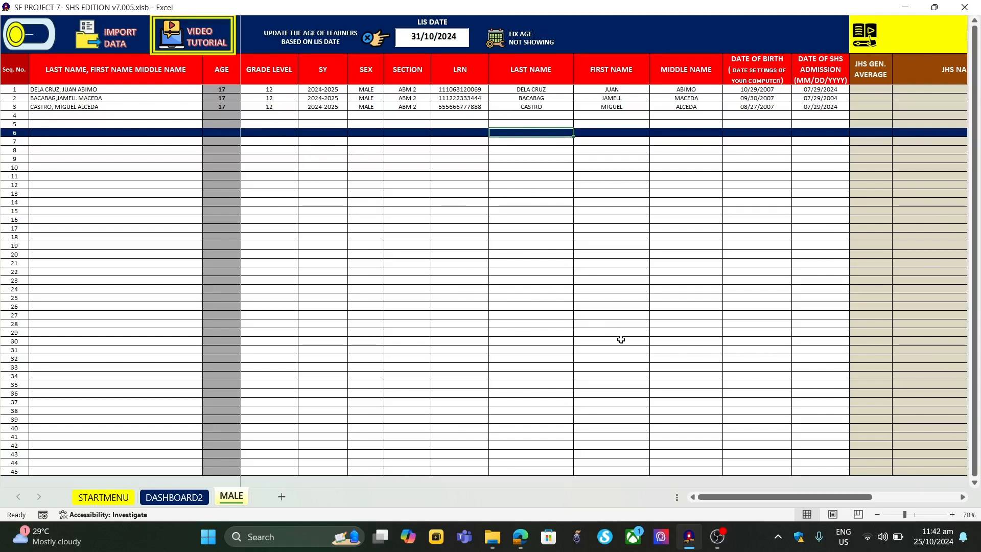
mouse_move(719, 546)
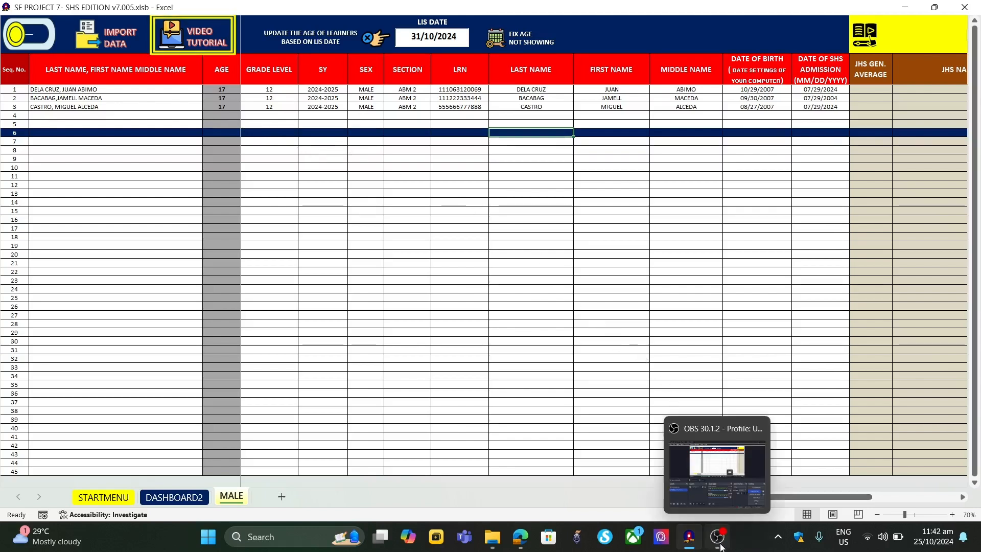